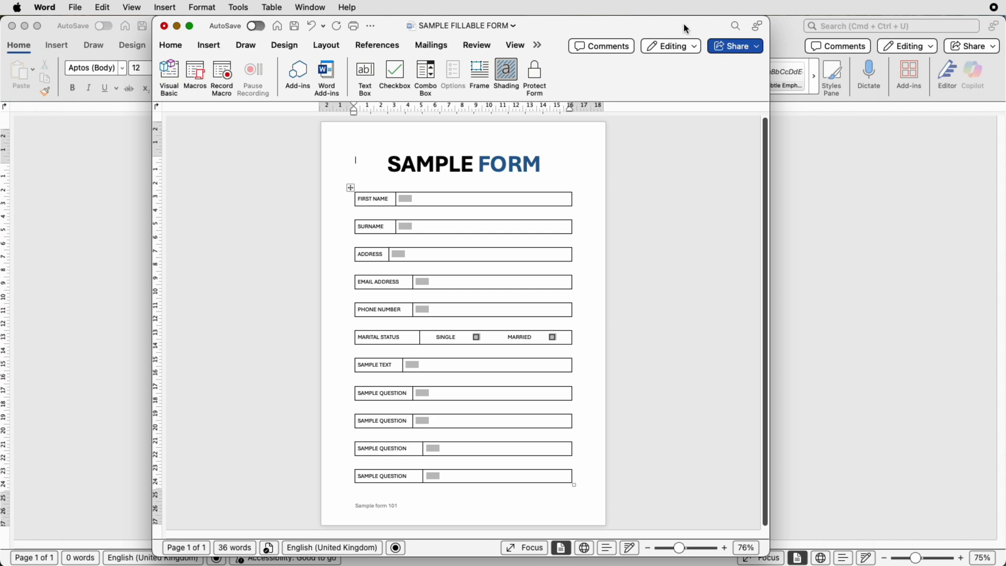
Close the SAMPLE FILLABLE FORM window so blank Document6 is in front.
{"action": "key", "text": "super+w"}
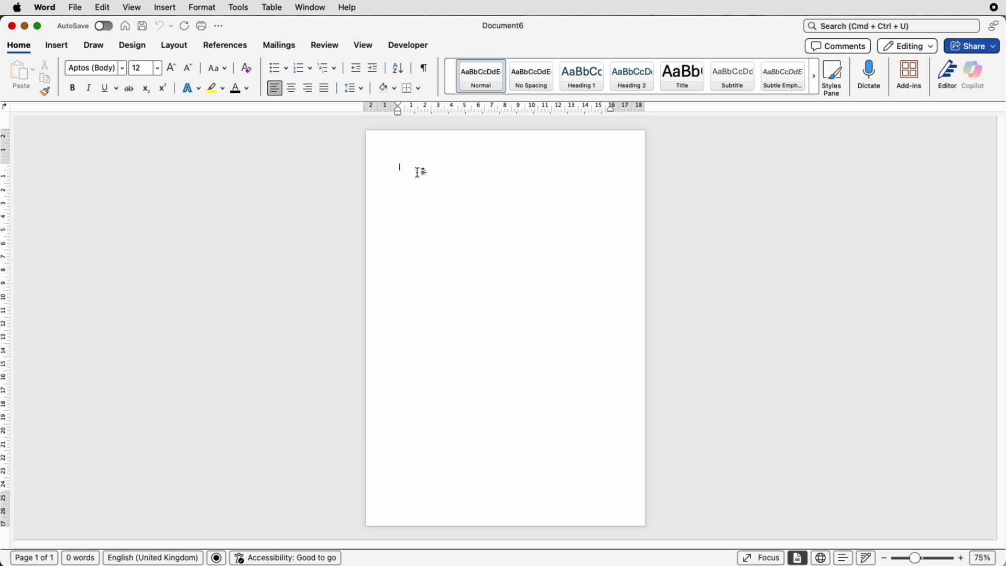
Add a new line and insert a table with 1 column and 21 rows.
{"action": "key", "text": "Return"}
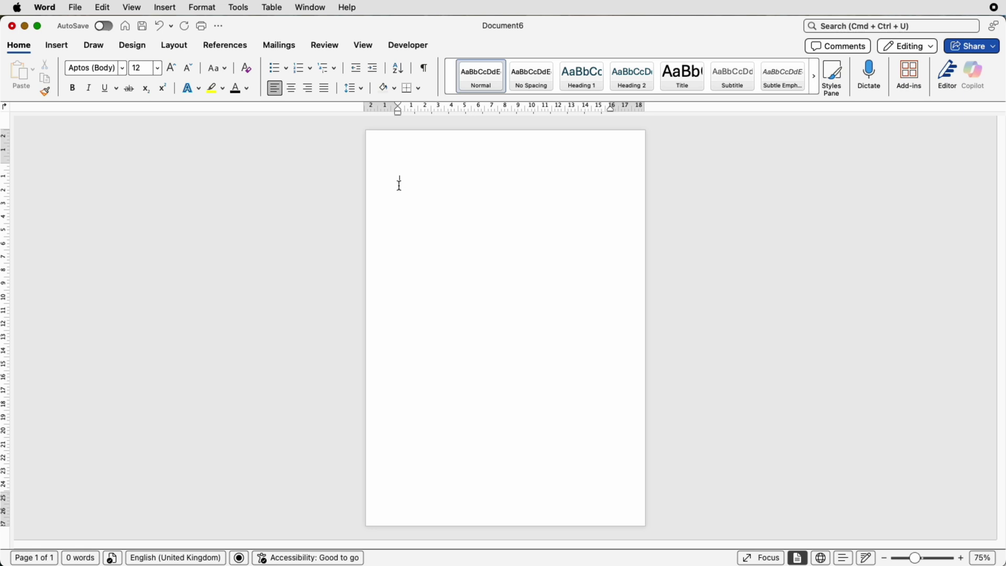
{"action": "left_click", "coordinate": [62, 47]}
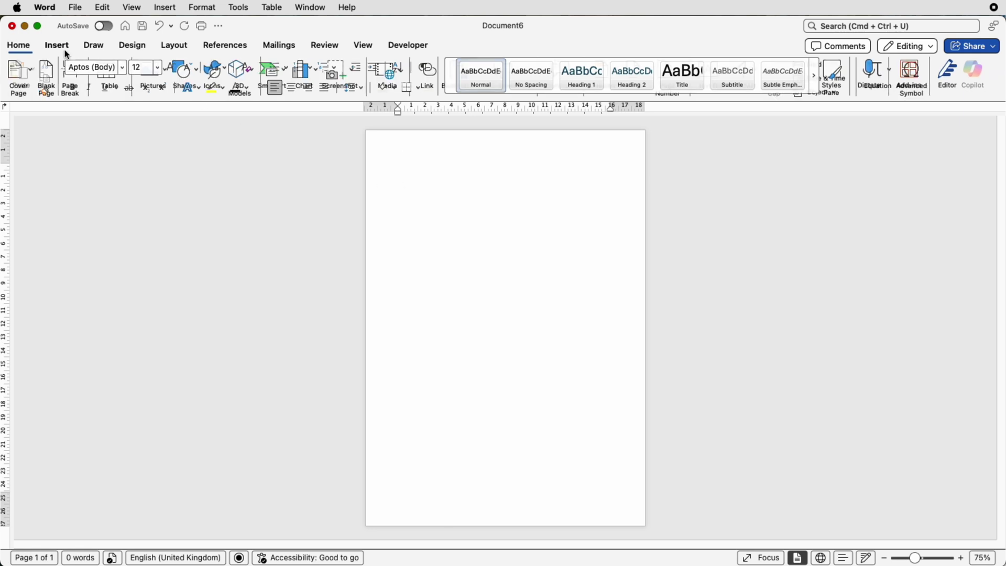
{"action": "left_click", "coordinate": [126, 78]}
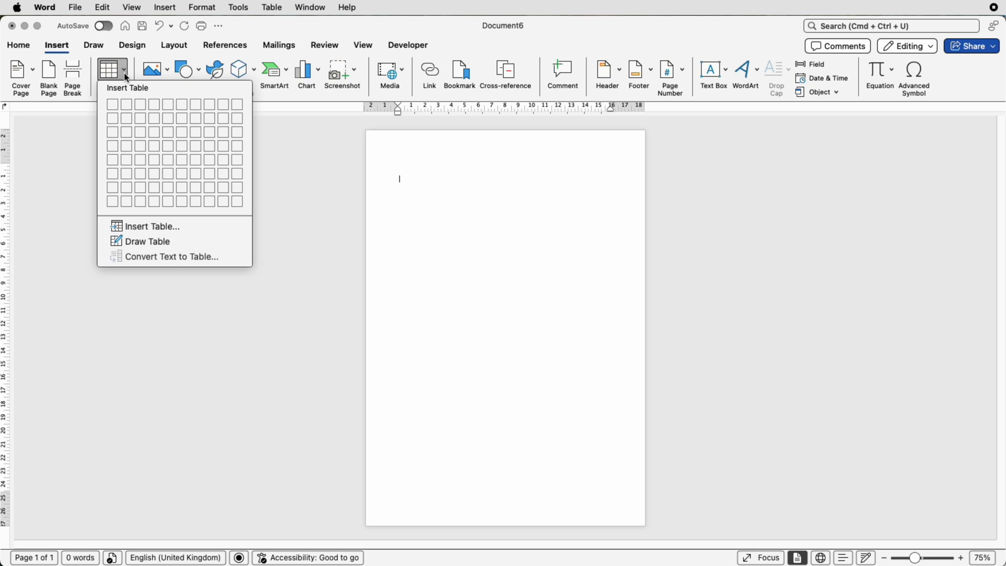
{"action": "left_click", "coordinate": [135, 227]}
{"action": "double_click", "coordinate": [596, 172]}
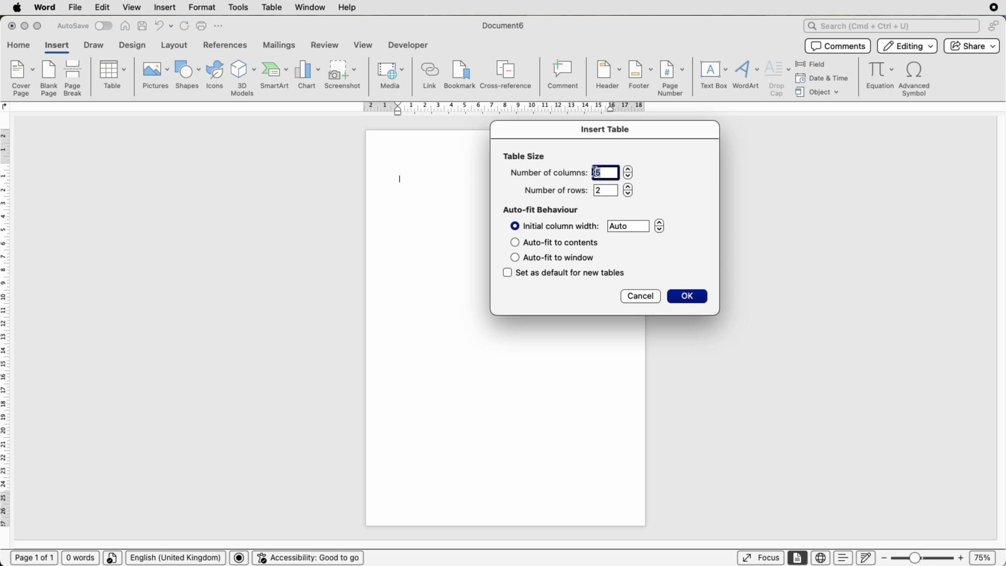
{"action": "type", "text": "1"}
{"action": "double_click", "coordinate": [603, 190]}
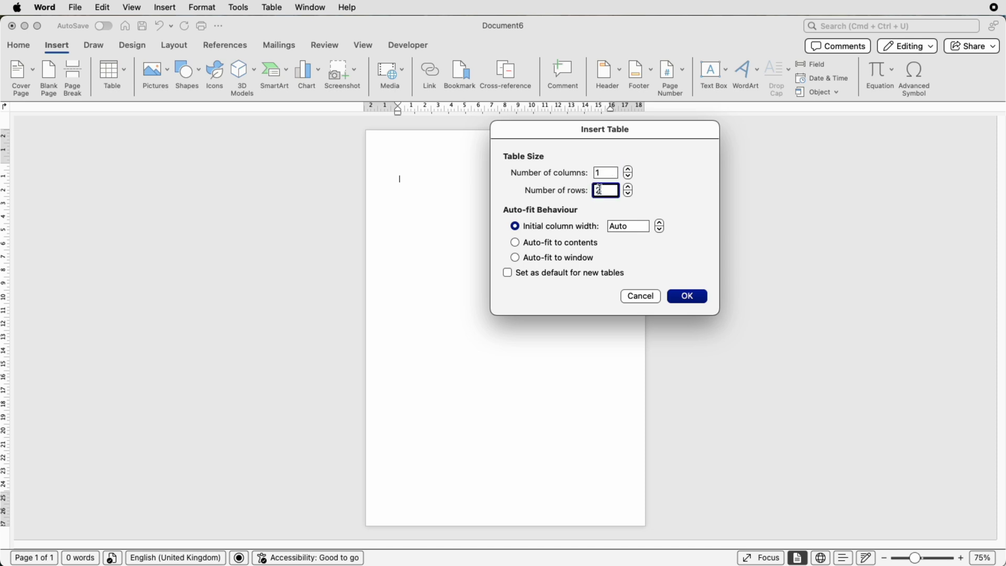
{"action": "type", "text": "21"}
{"action": "left_click", "coordinate": [687, 296]}
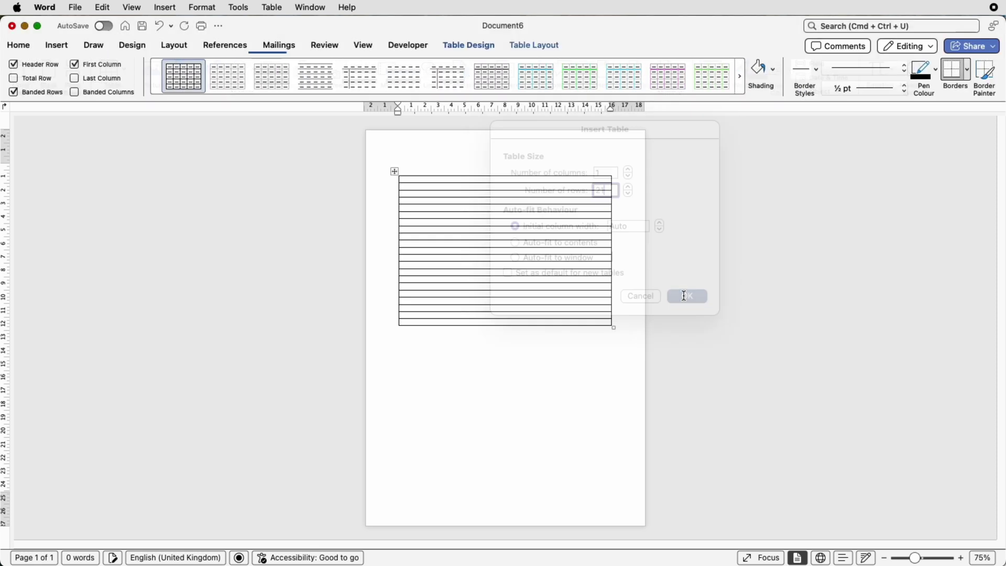
Set the height of all 21 table rows to 1 cm.
{"action": "left_click", "coordinate": [396, 172]}
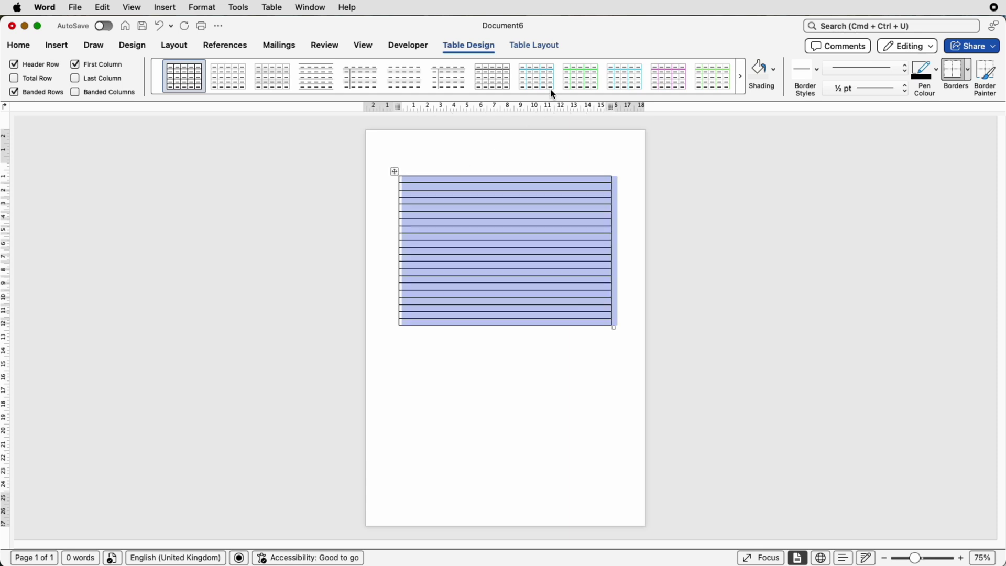
{"action": "left_click", "coordinate": [550, 50]}
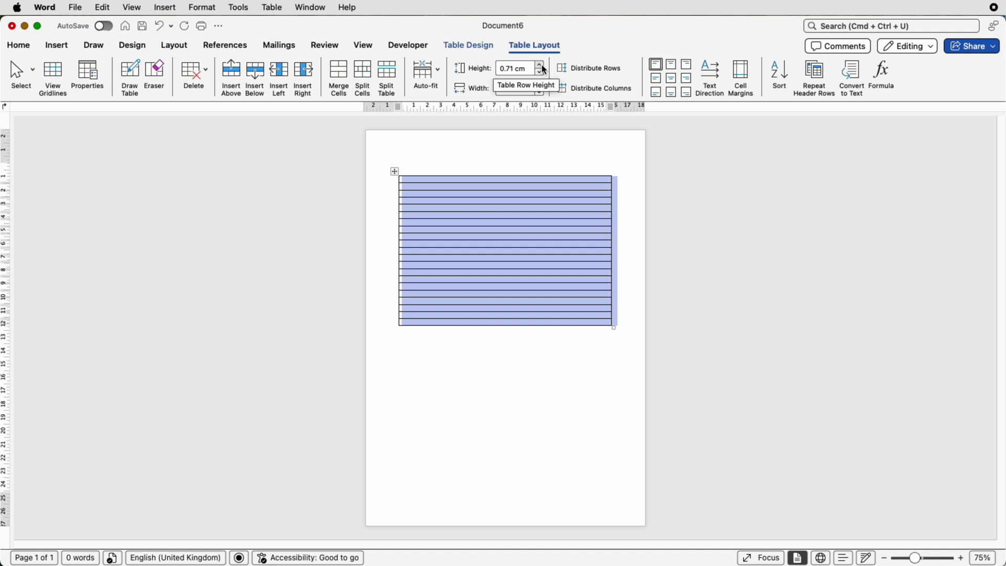
{"action": "left_click", "coordinate": [540, 65]}
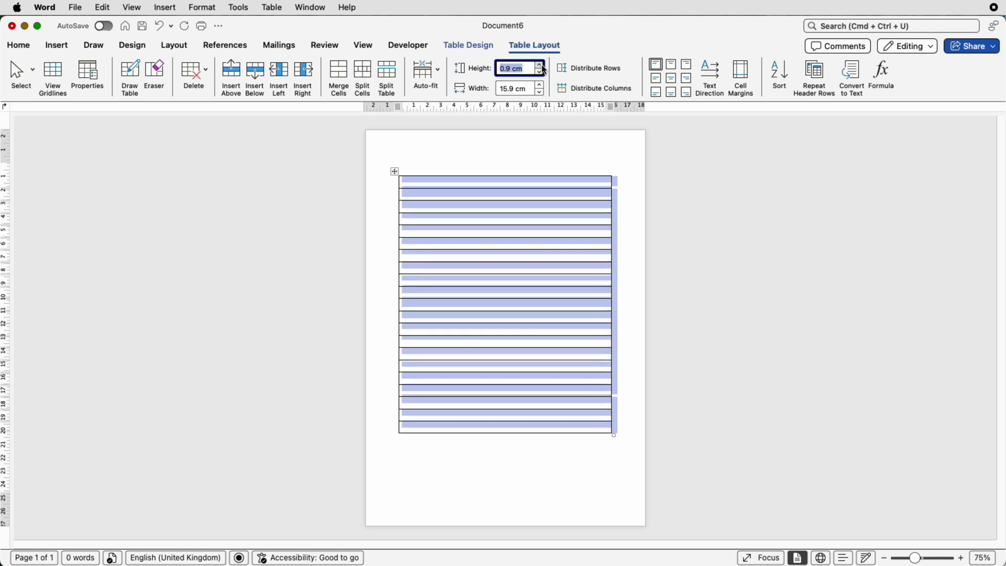
{"action": "left_click", "coordinate": [541, 65]}
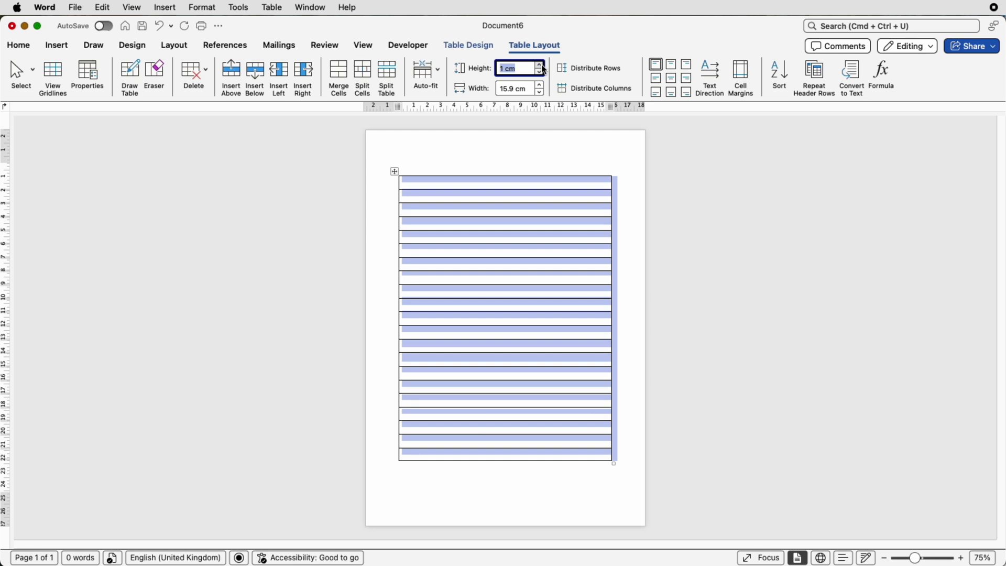
{"action": "left_click", "coordinate": [529, 167]}
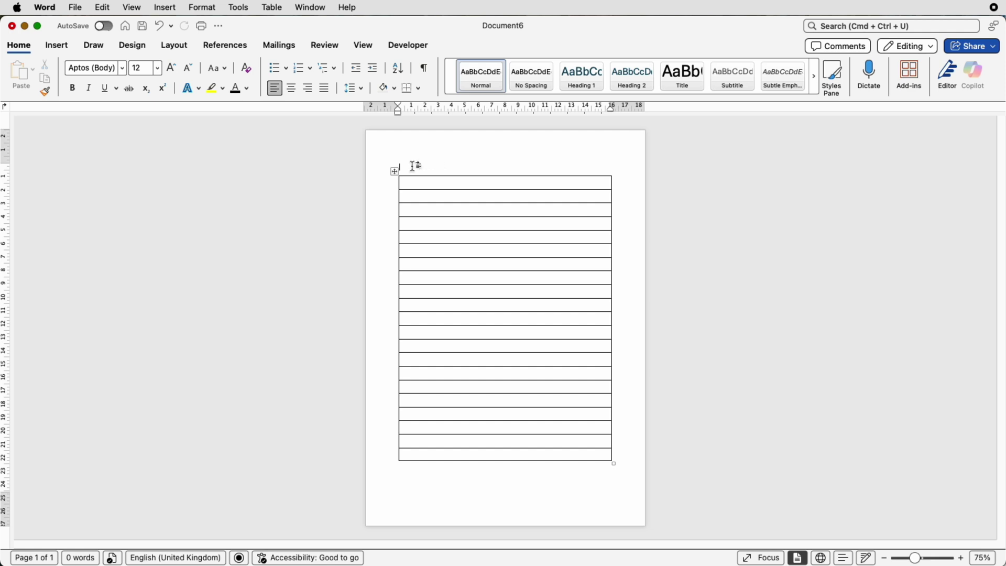
Add blank lines above the table and set all cells to Align Centre Left.
{"action": "key", "text": "Return"}
{"action": "key", "text": "Return"}
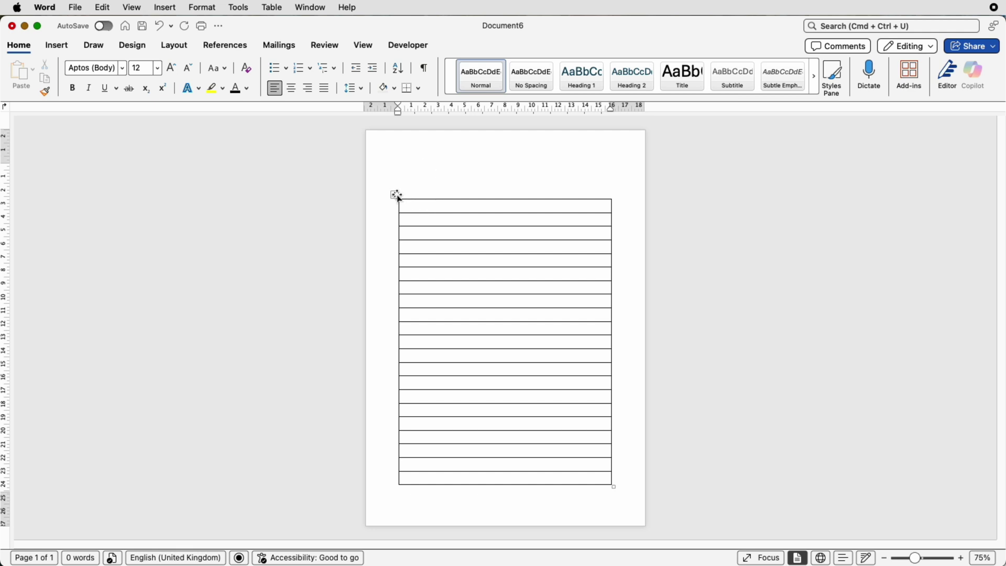
{"action": "left_click", "coordinate": [396, 196]}
{"action": "left_click", "coordinate": [516, 45]}
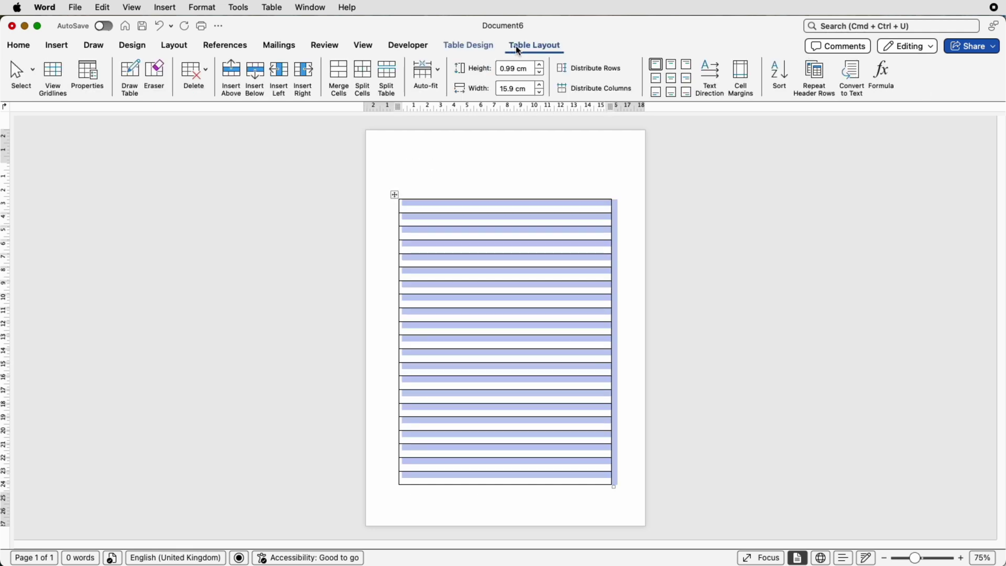
{"action": "left_click", "coordinate": [656, 79]}
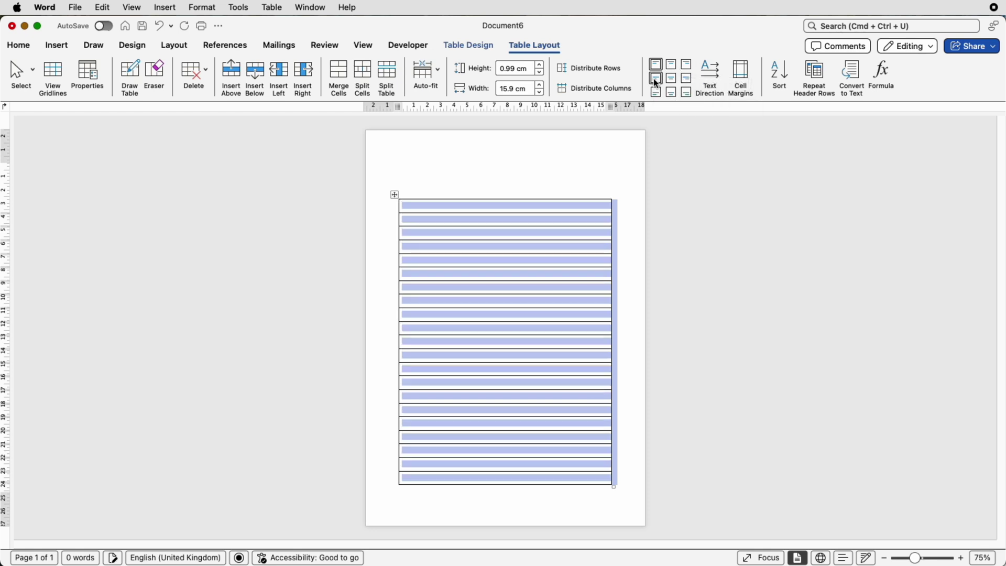
{"action": "left_click", "coordinate": [482, 49]}
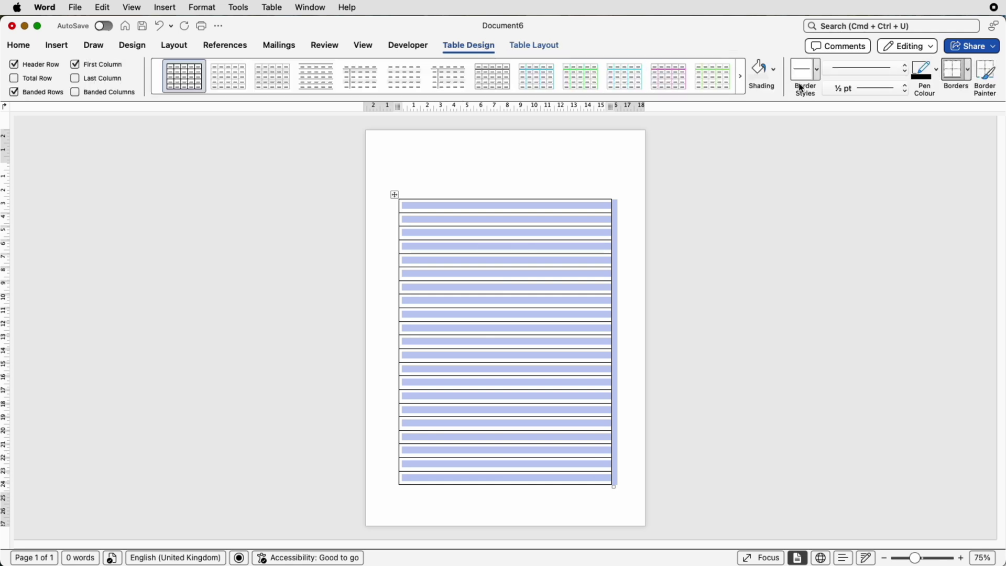
Remove all table borders and turn on View Gridlines to show dashed gridlines.
{"action": "left_click", "coordinate": [967, 75]}
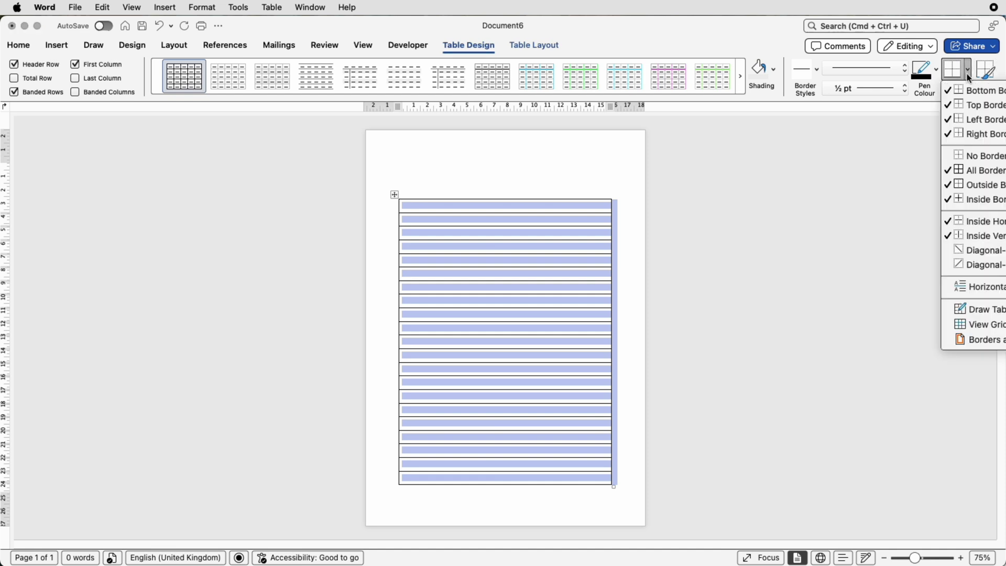
{"action": "left_click", "coordinate": [962, 156]}
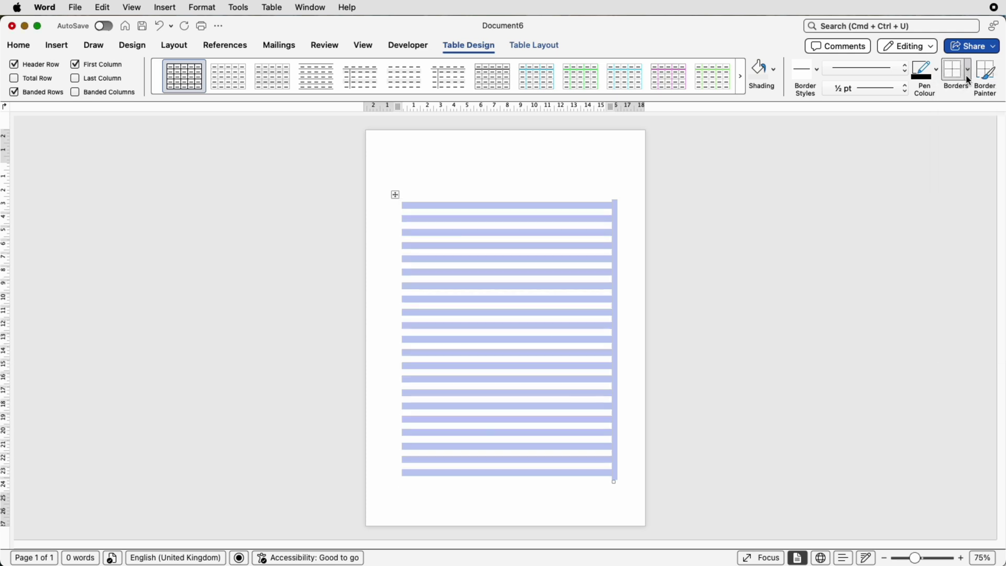
{"action": "left_click", "coordinate": [968, 79]}
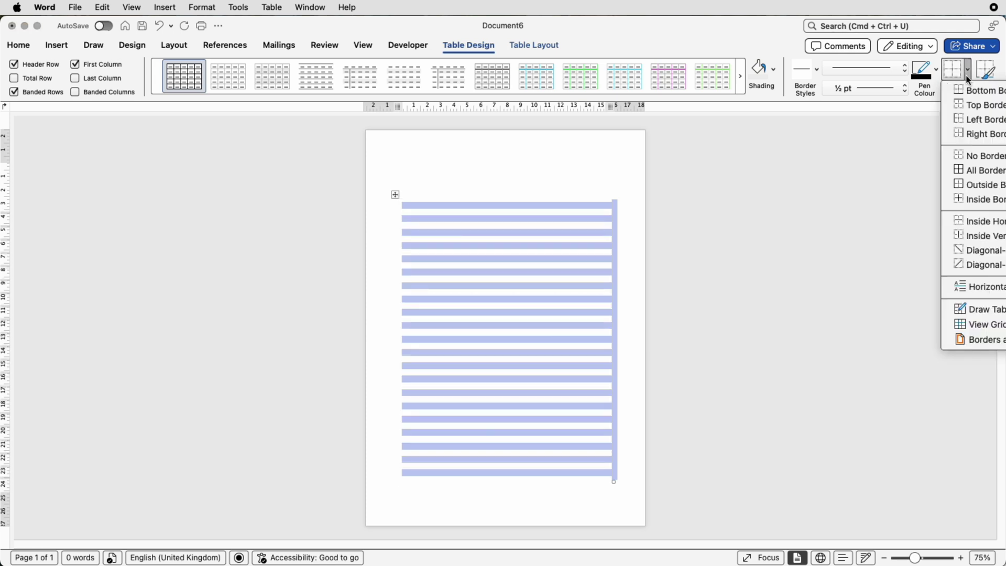
{"action": "left_click", "coordinate": [961, 324]}
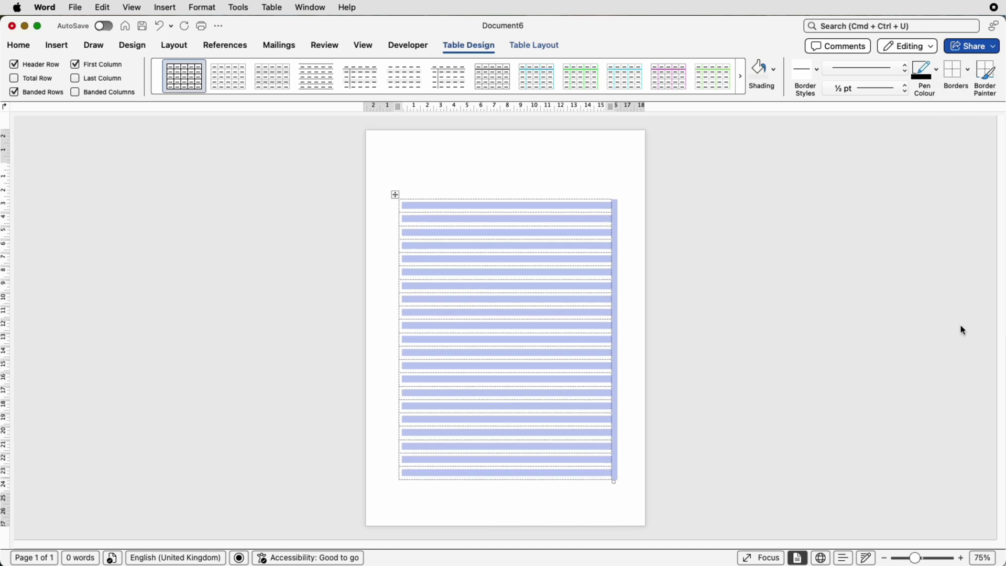
{"action": "left_click", "coordinate": [556, 190]}
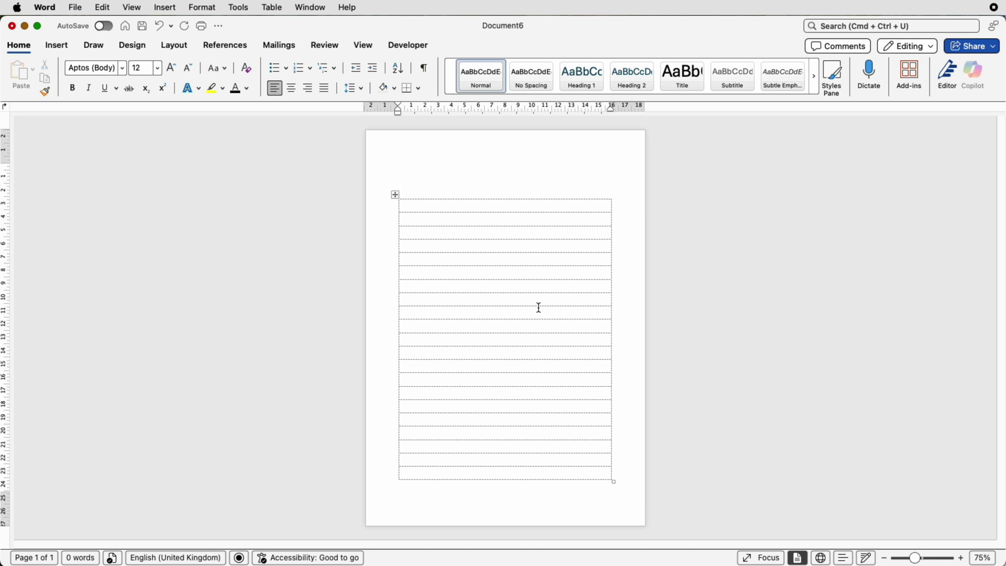
{"action": "left_click", "coordinate": [401, 210]}
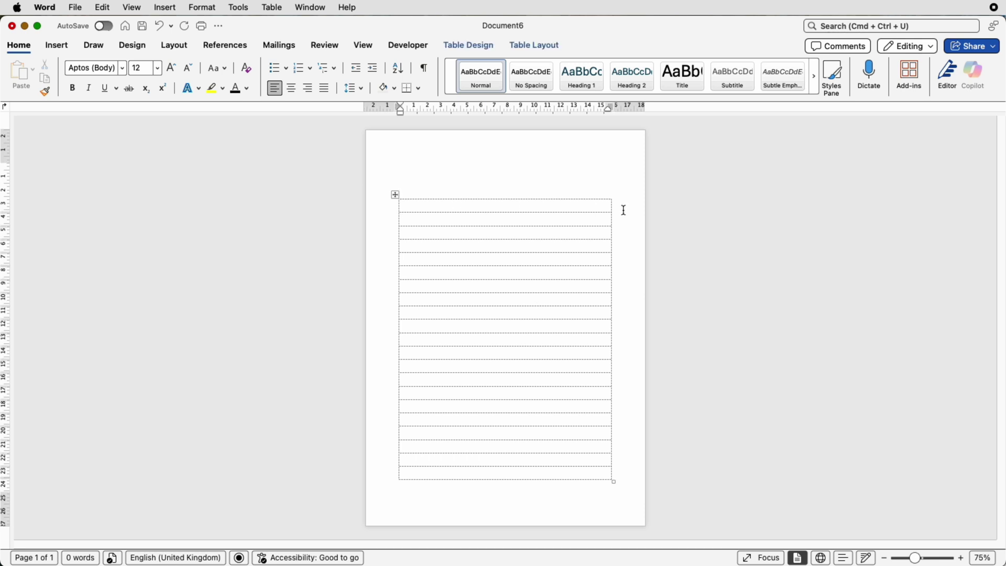
Apply Outside Borders to the table's first row.
{"action": "left_click", "coordinate": [489, 45]}
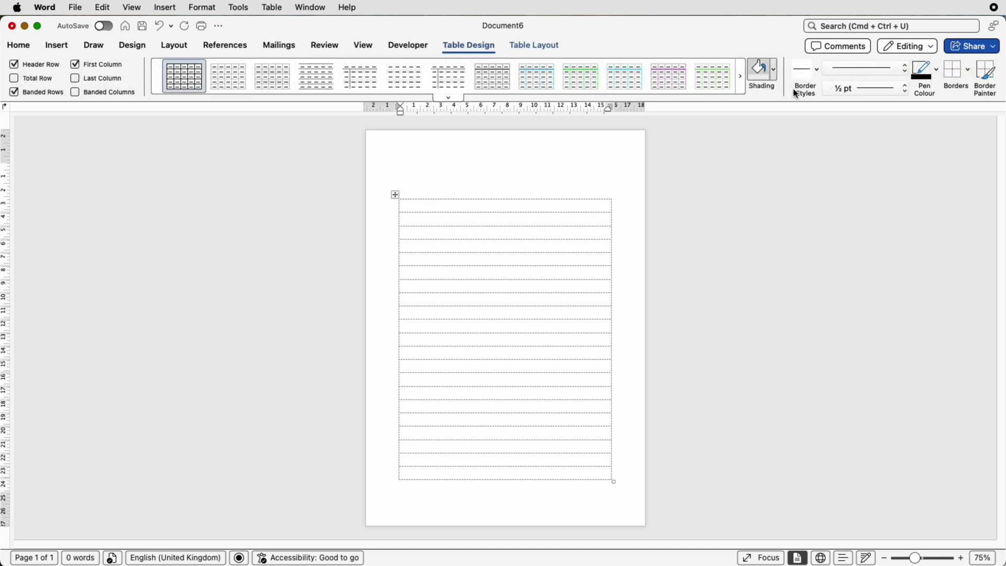
{"action": "left_click", "coordinate": [968, 71]}
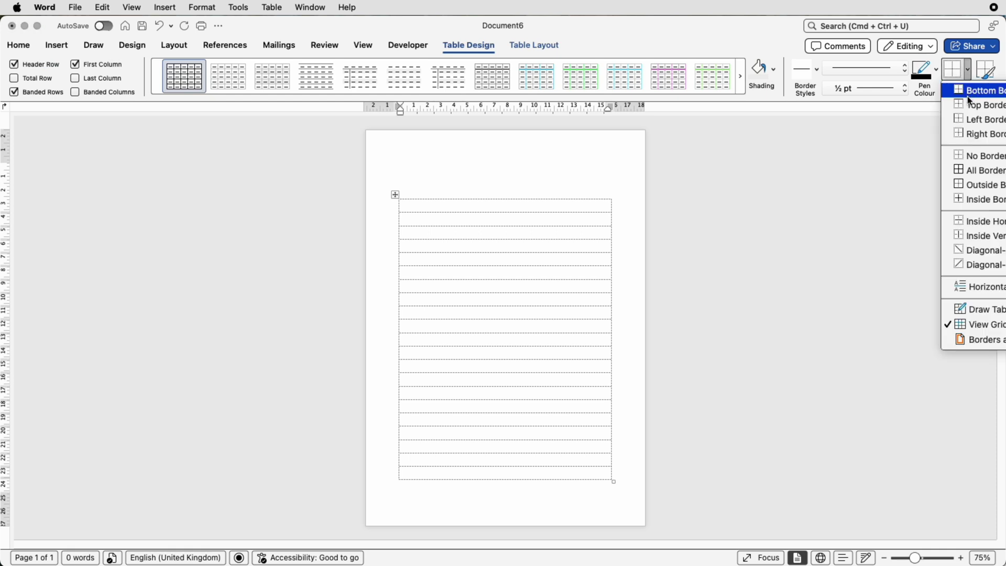
{"action": "left_click", "coordinate": [967, 186]}
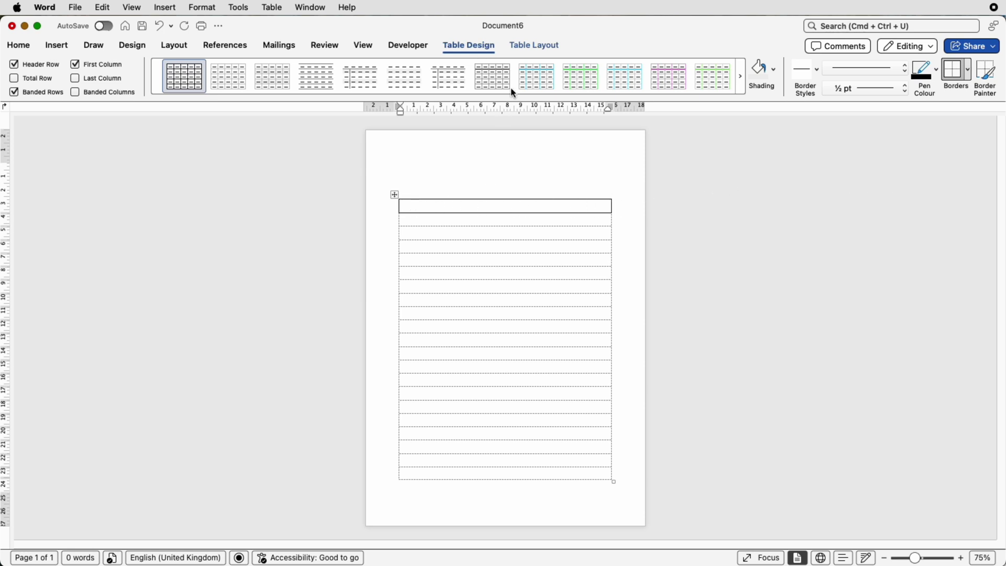
{"action": "left_click", "coordinate": [536, 46]}
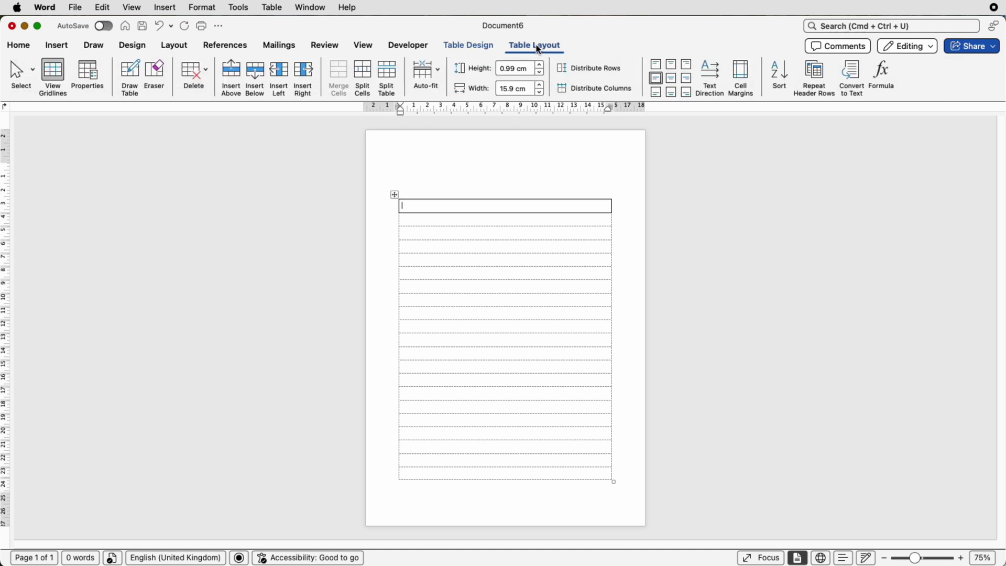
Split the first row into 2 cells and drag the divider left to resize them.
{"action": "left_click", "coordinate": [363, 76]}
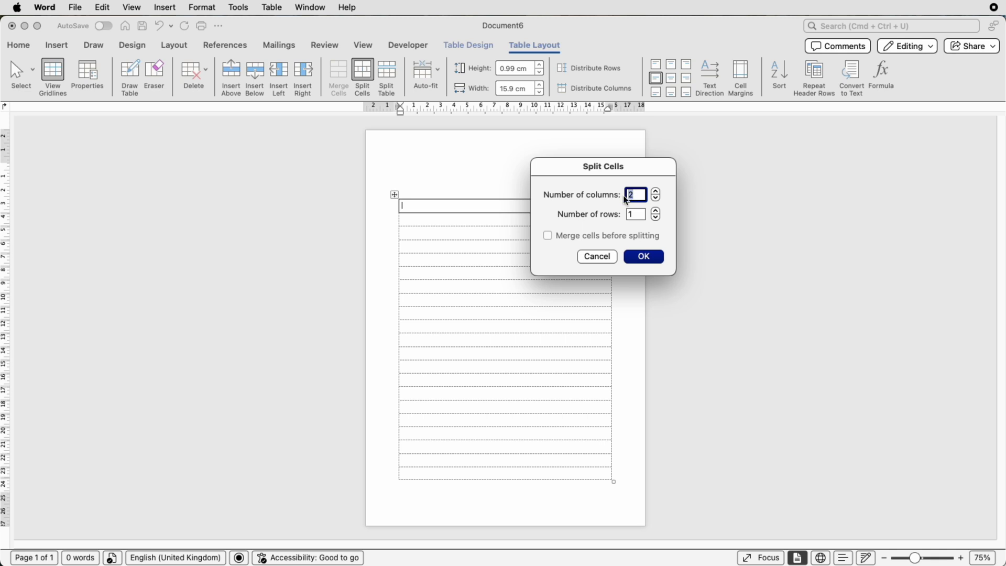
{"action": "left_click", "coordinate": [648, 260]}
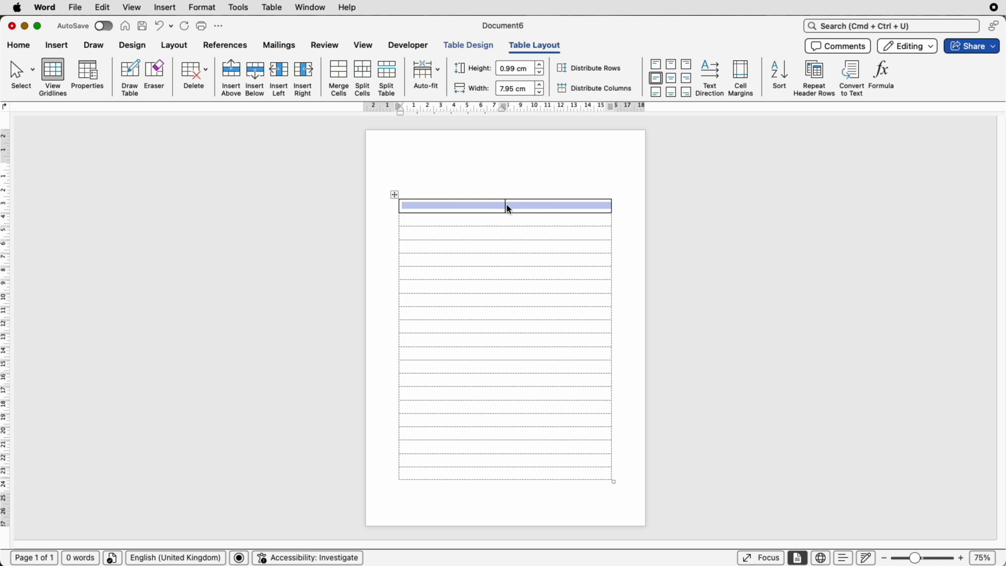
{"action": "left_click", "coordinate": [511, 189]}
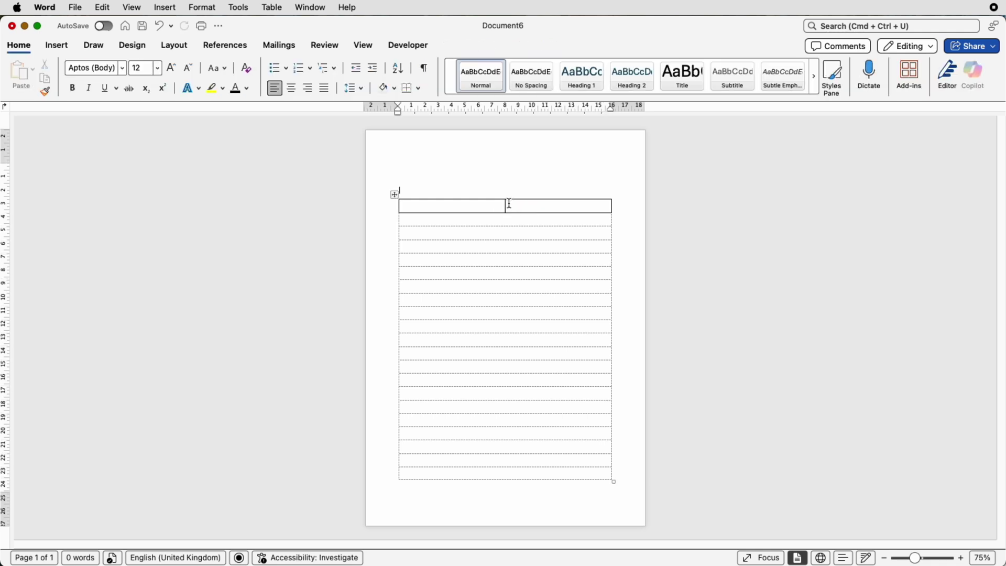
{"action": "left_click_drag", "start_coordinate": [503, 205], "coordinate": [504, 205]}
{"action": "left_click_drag", "start_coordinate": [499, 205], "coordinate": [467, 207]}
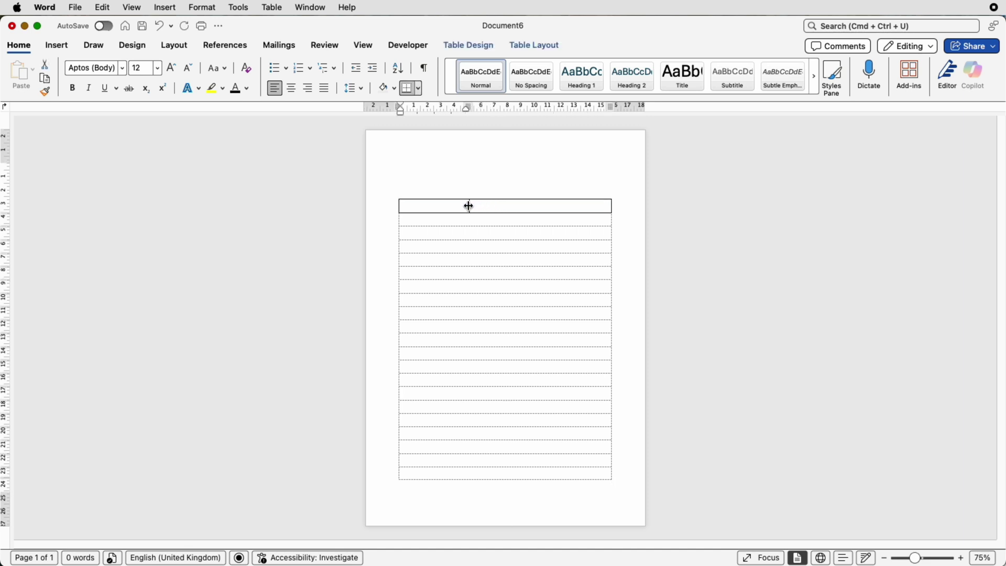
Type FIRST NAME in capitals in the first cell and narrow that cell to fit it.
{"action": "left_click", "coordinate": [457, 209]}
{"action": "key", "text": "Caps_Lock"}
{"action": "type", "text": "FIRST NAME"}
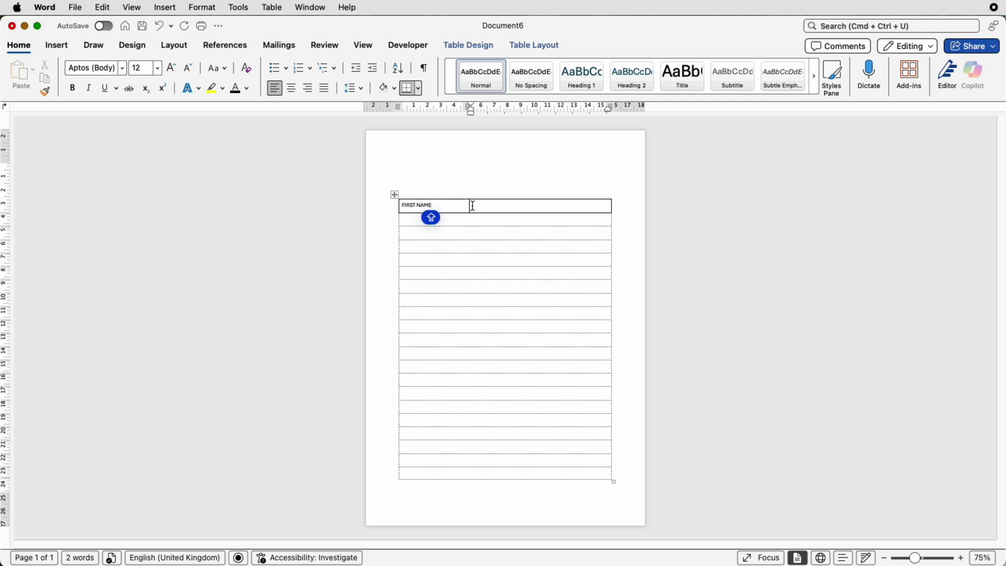
{"action": "left_click", "coordinate": [471, 209]}
{"action": "left_click_drag", "start_coordinate": [468, 205], "coordinate": [446, 206]}
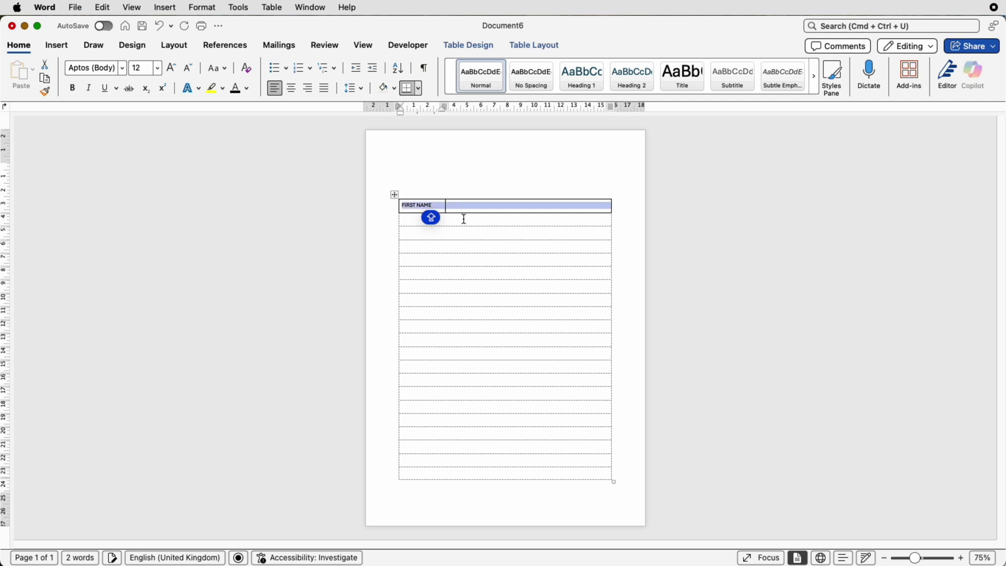
{"action": "left_click", "coordinate": [462, 220]}
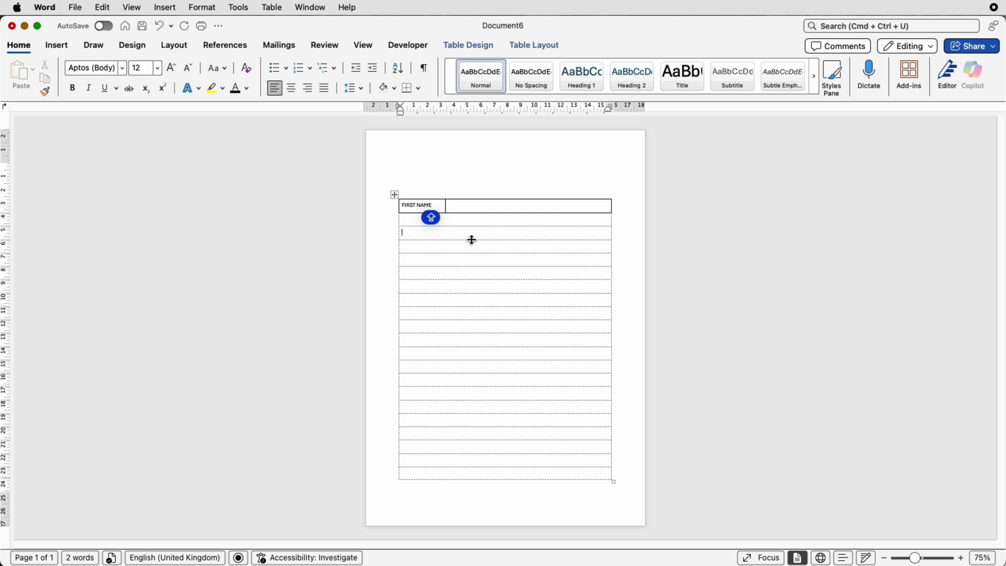
{"action": "left_click_drag", "start_coordinate": [493, 219], "coordinate": [494, 473]}
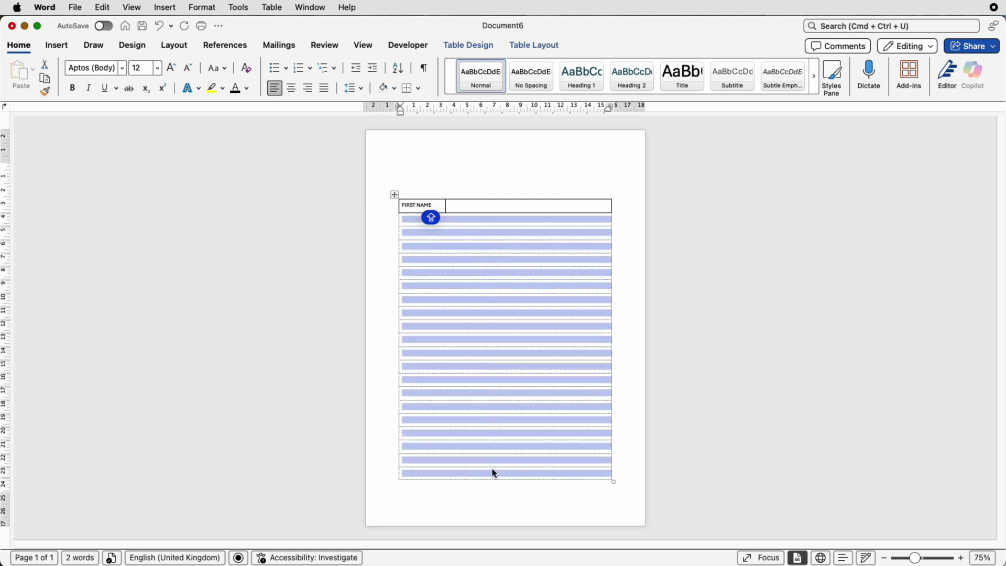
{"action": "left_click", "coordinate": [513, 46]}
{"action": "left_click", "coordinate": [362, 76]}
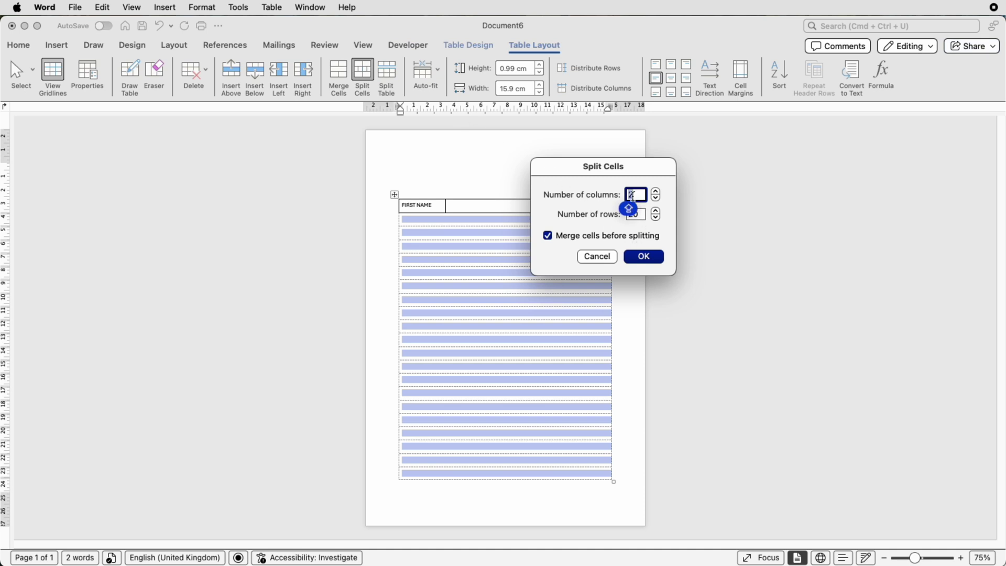
{"action": "left_click", "coordinate": [639, 259]}
{"action": "left_click", "coordinate": [630, 266]}
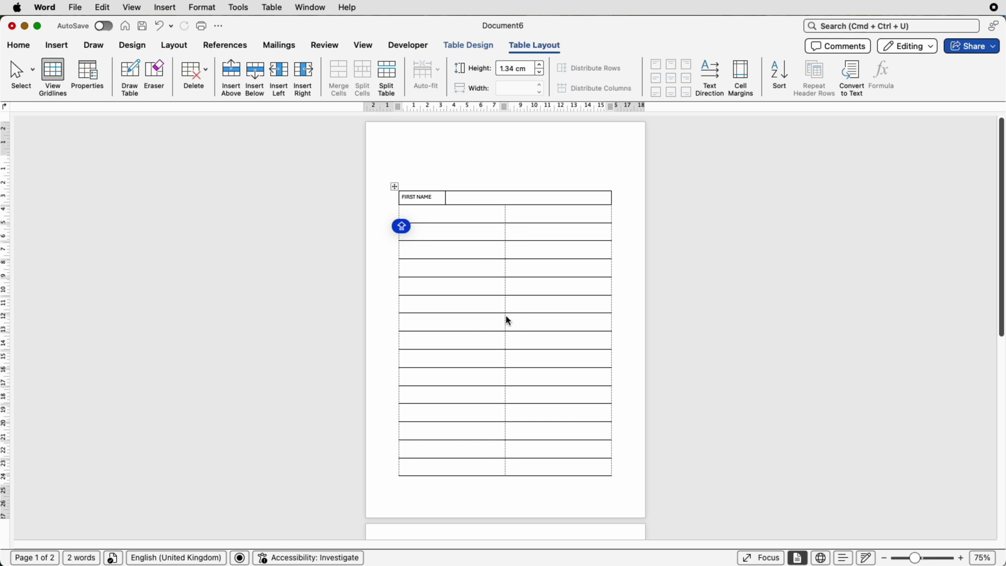
{"action": "mouse_move", "coordinate": [505, 318]}
{"action": "left_mouse_down"}
{"action": "mouse_move", "coordinate": [454, 316]}
{"action": "mouse_move", "coordinate": [502, 318]}
{"action": "left_mouse_up"}
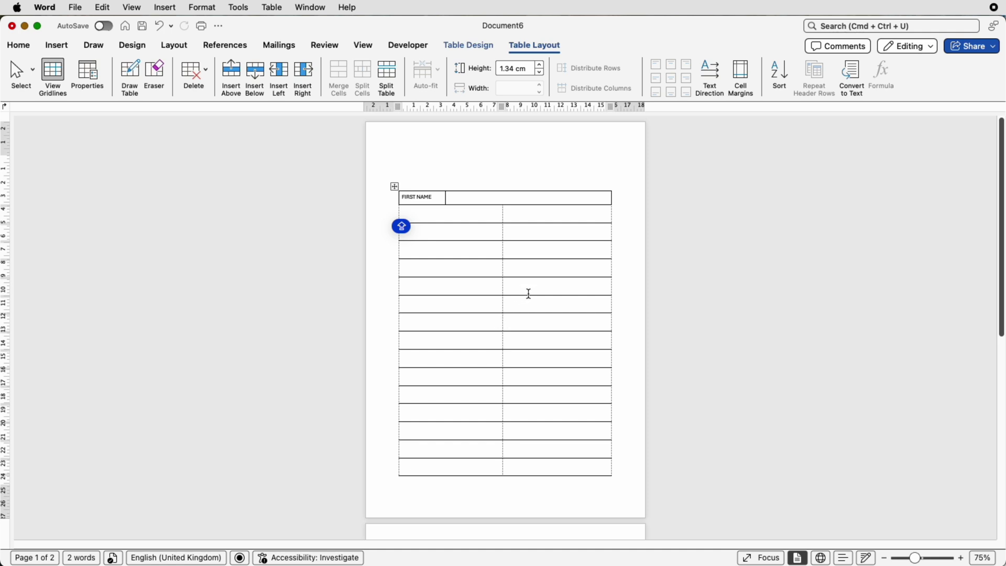
{"action": "key", "text": "super+z"}
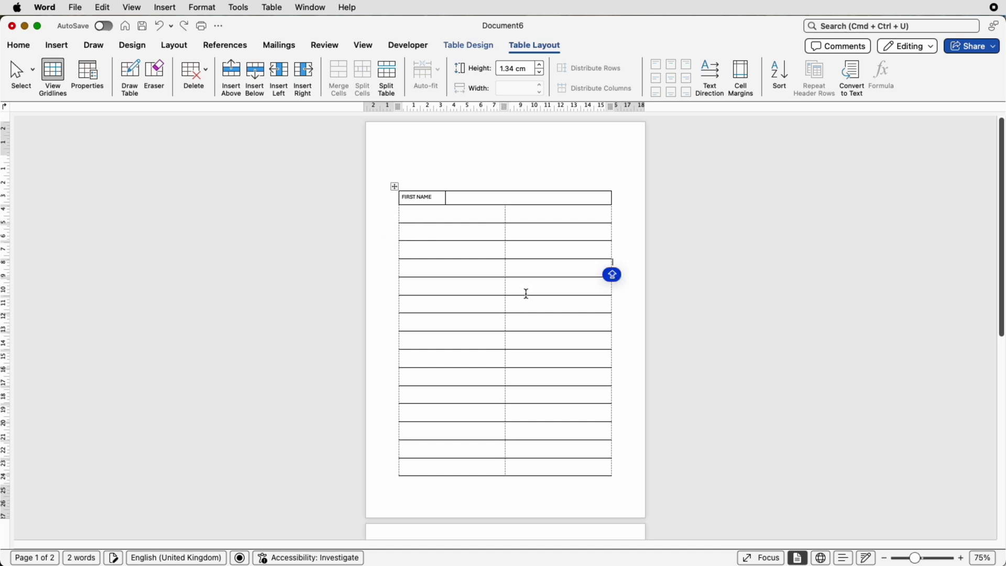
{"action": "key", "text": "super+z"}
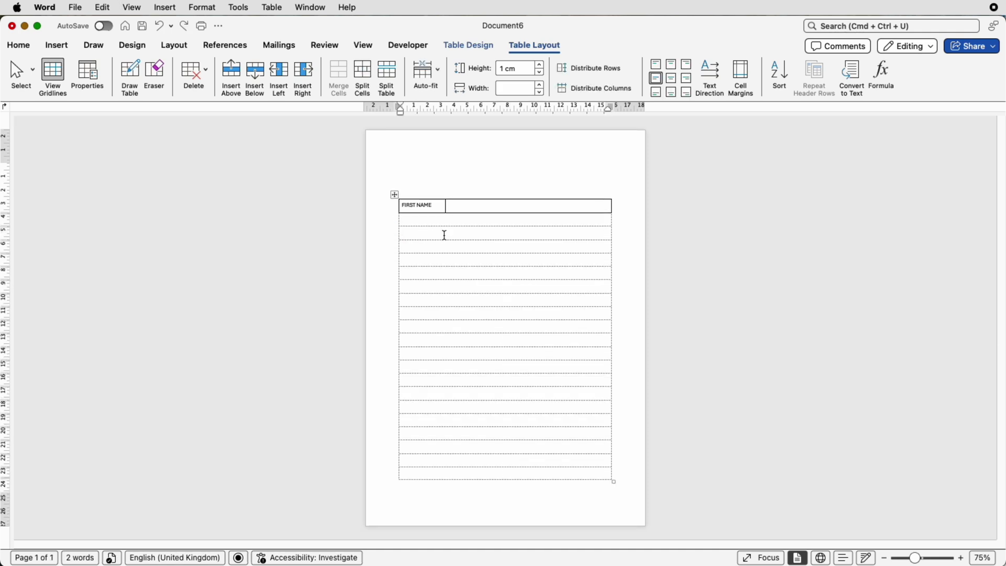
Give the next row an outside border and split it into 2 cells.
{"action": "left_click", "coordinate": [483, 45]}
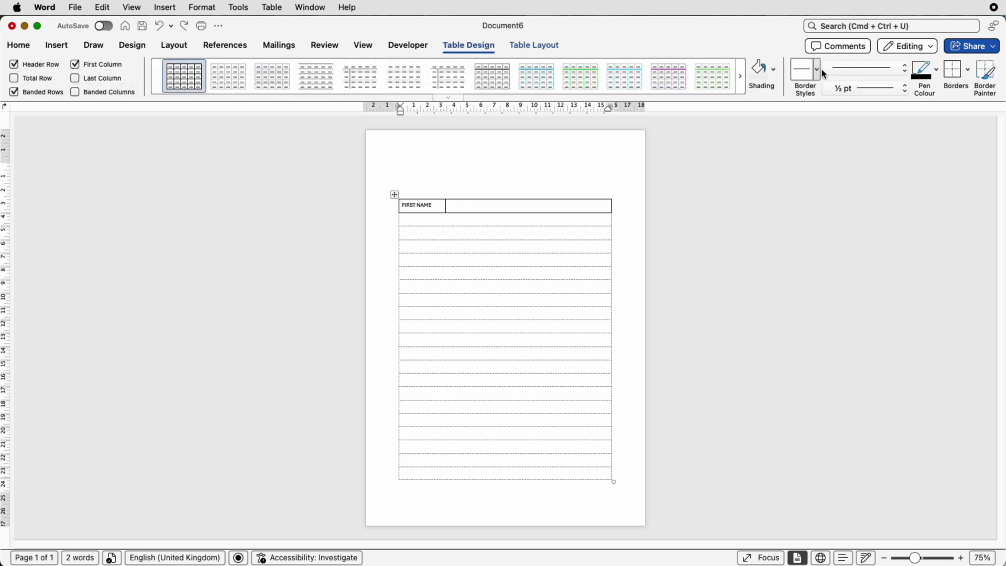
{"action": "left_click", "coordinate": [956, 74]}
{"action": "left_click", "coordinate": [534, 46]}
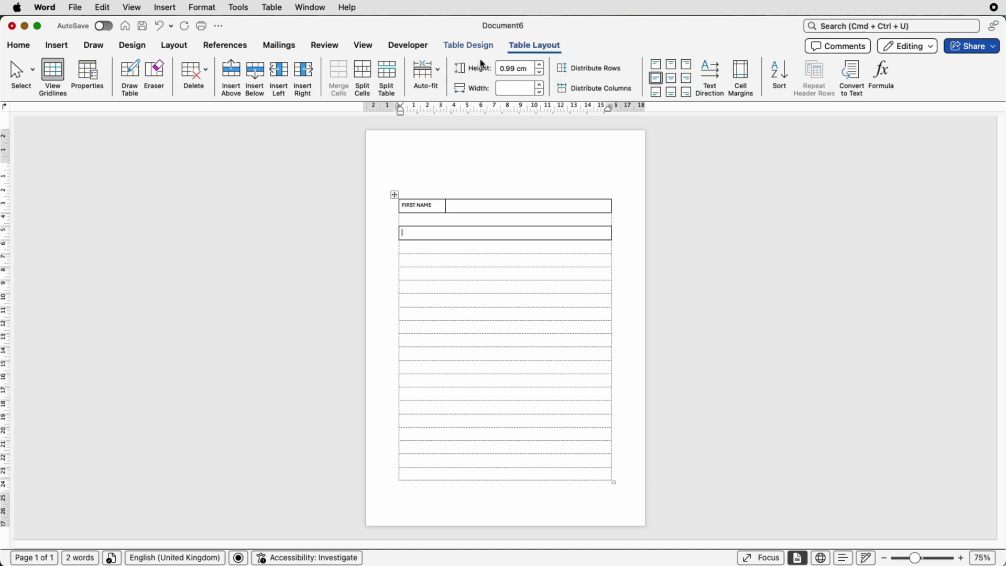
{"action": "left_click", "coordinate": [363, 77]}
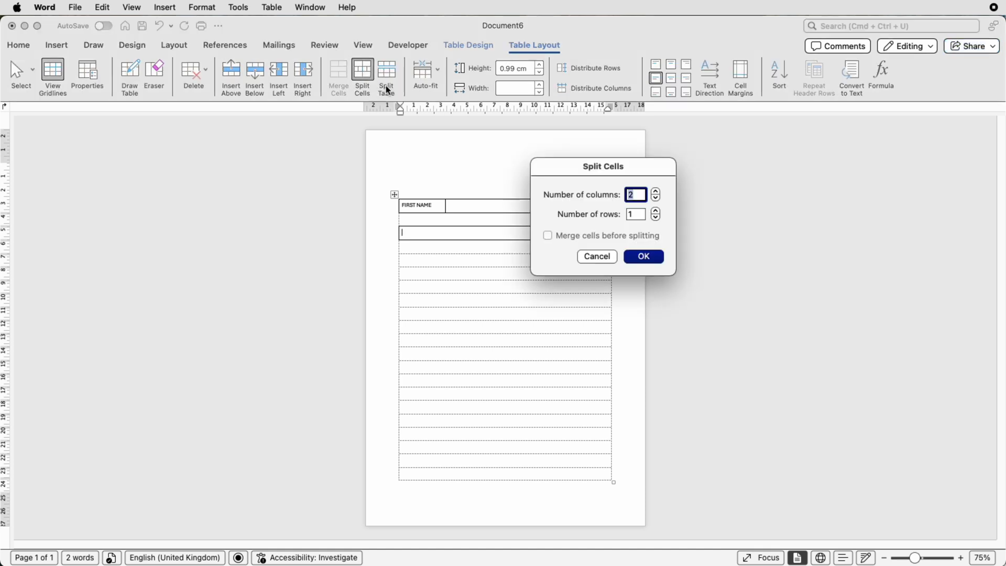
{"action": "left_click", "coordinate": [642, 256]}
Narrow the new row's label cell and label it SURNAME.
{"action": "left_click_drag", "start_coordinate": [504, 233], "coordinate": [447, 236]}
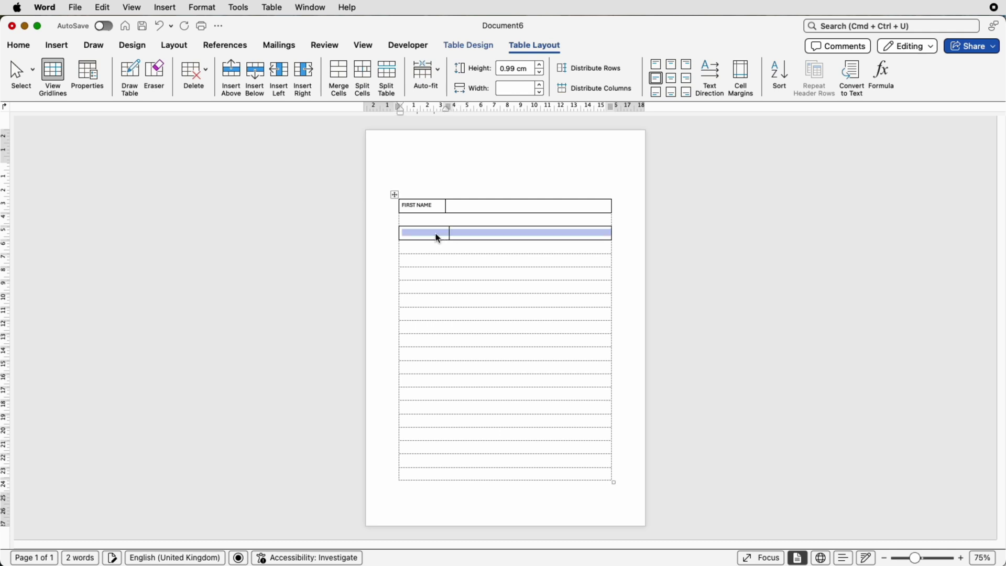
{"action": "left_click", "coordinate": [438, 235]}
{"action": "type", "text": "SURNAME"}
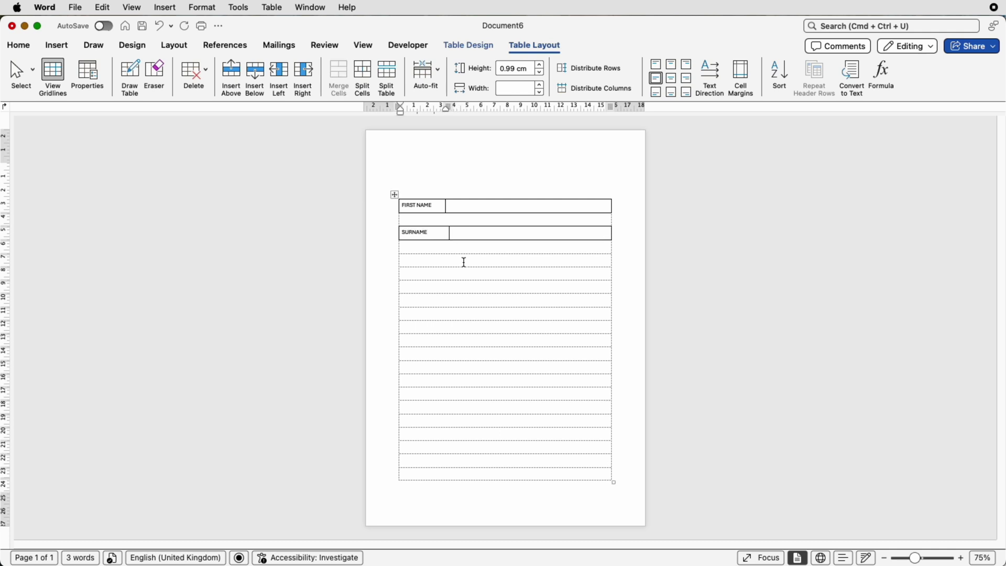
{"action": "left_click", "coordinate": [464, 262]}
Paste copies of the bordered row and label them PHONE NUMBER and MARRITAL STATUS.
{"action": "key", "text": "super+v"}
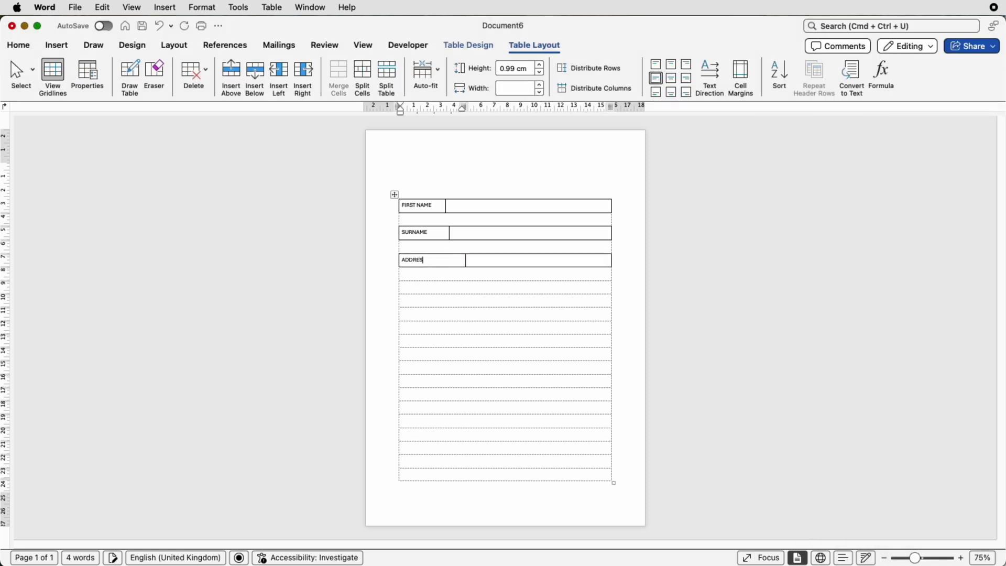
{"action": "key", "text": "super+v"}
{"action": "key", "text": "super+v"}
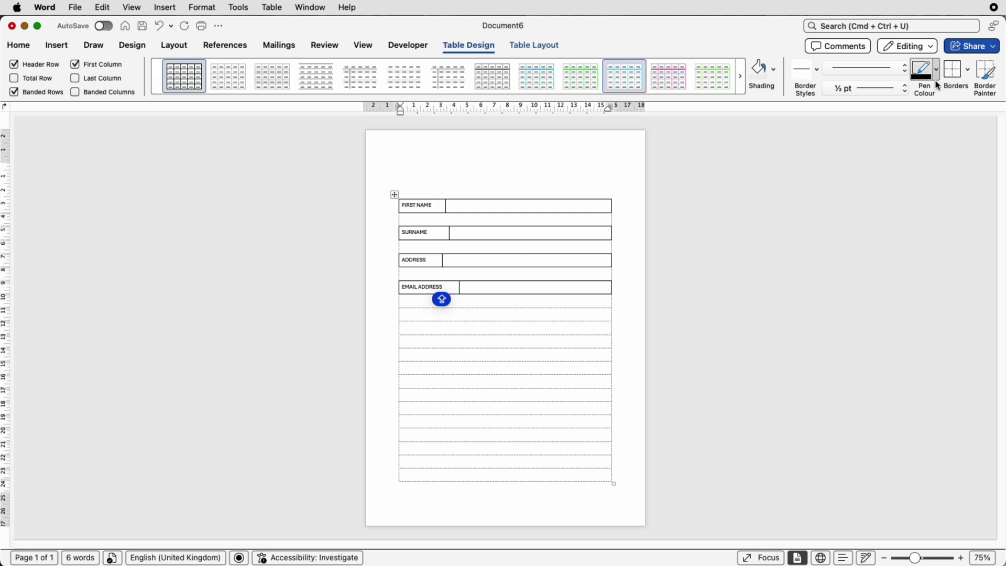
{"action": "left_click", "coordinate": [439, 317]}
{"action": "type", "text": "PHONE NUMBER"}
{"action": "key", "text": "Down"}
{"action": "key", "text": "super+v"}
{"action": "type", "text": "MARRITAL STATUS"}
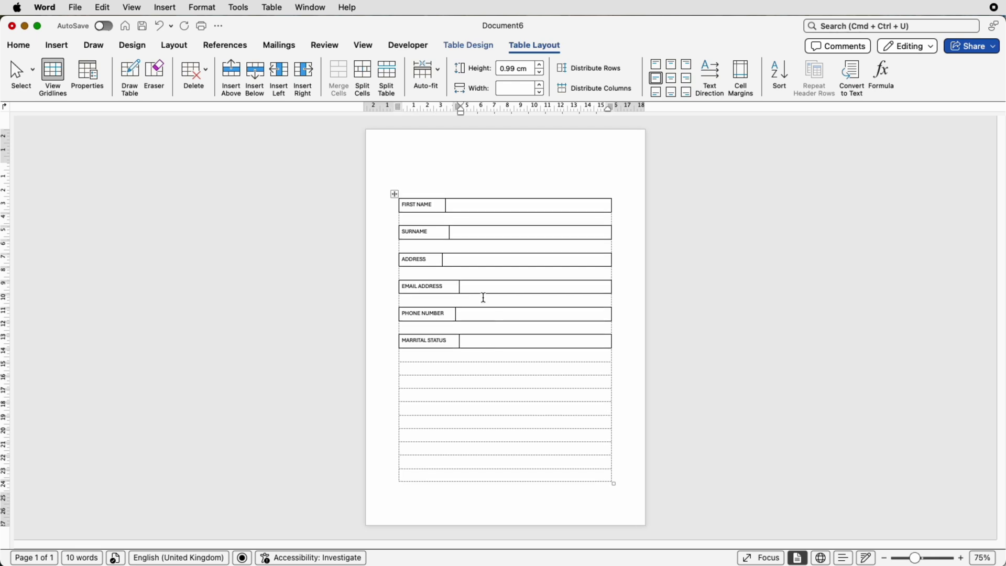
{"action": "left_click", "coordinate": [363, 76]}
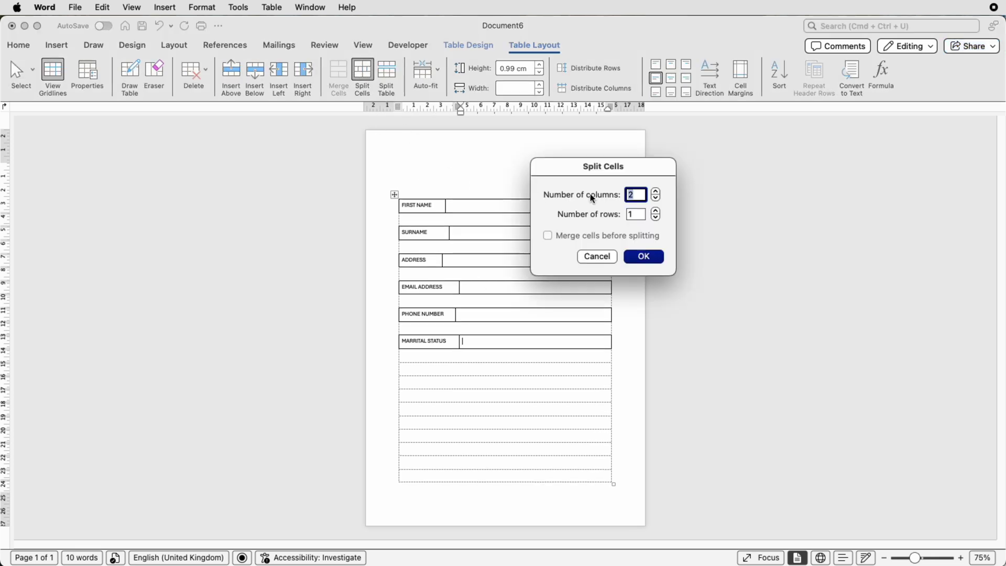
Split the MARRITAL STATUS answer cell into four cells and enter SINGLE and MARRIED.
{"action": "left_click", "coordinate": [656, 194]}
{"action": "left_click", "coordinate": [642, 257]}
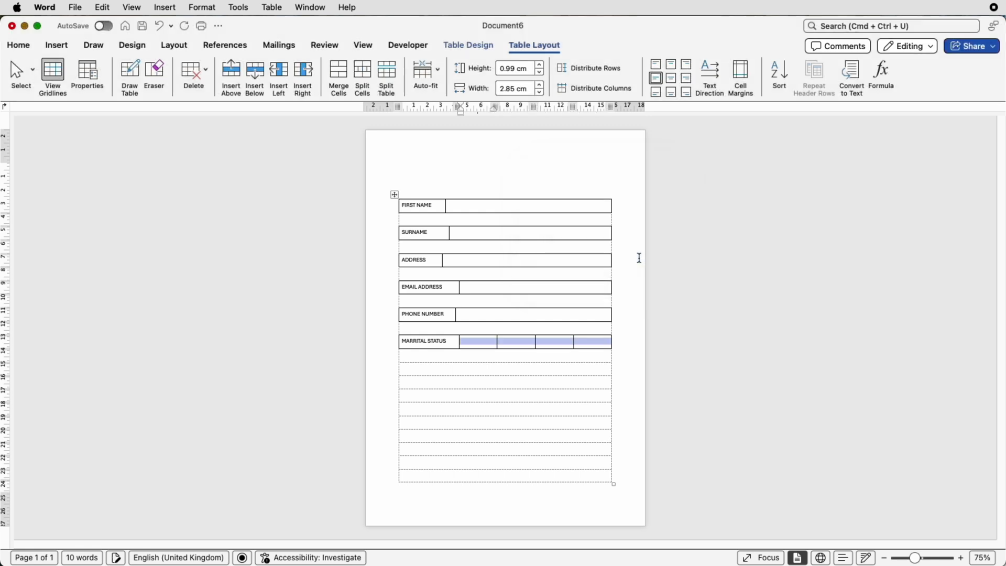
{"action": "left_click", "coordinate": [485, 344]}
{"action": "key", "text": "Caps_Lock"}
{"action": "type", "text": "SINGLE"}
{"action": "key", "text": "Tab"}
{"action": "key", "text": "Tab"}
{"action": "type", "text": "MARRIED"}
Right-align the SINGLE and MARRIED labels in their cells.
{"action": "left_click", "coordinate": [489, 343]}
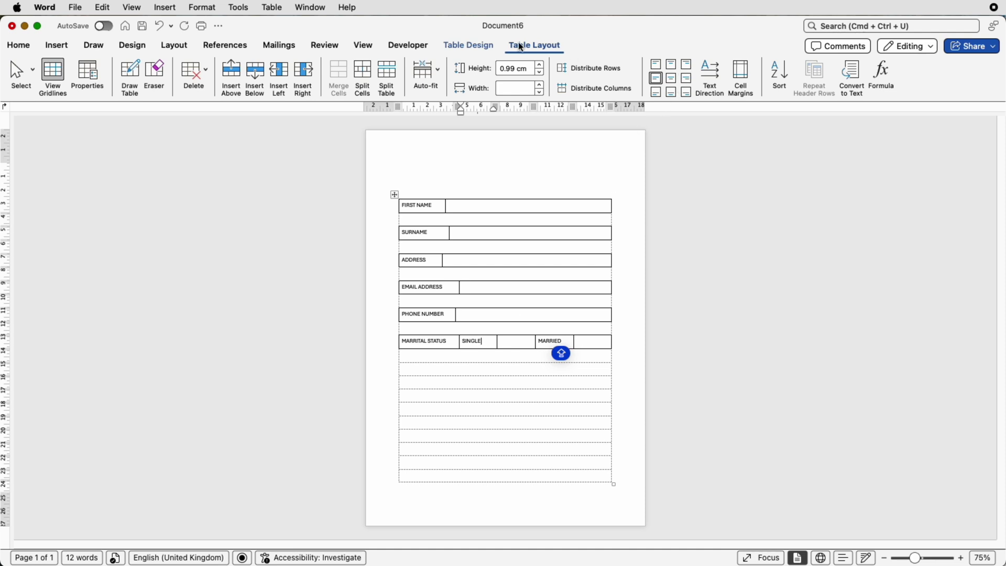
{"action": "left_click", "coordinate": [687, 80]}
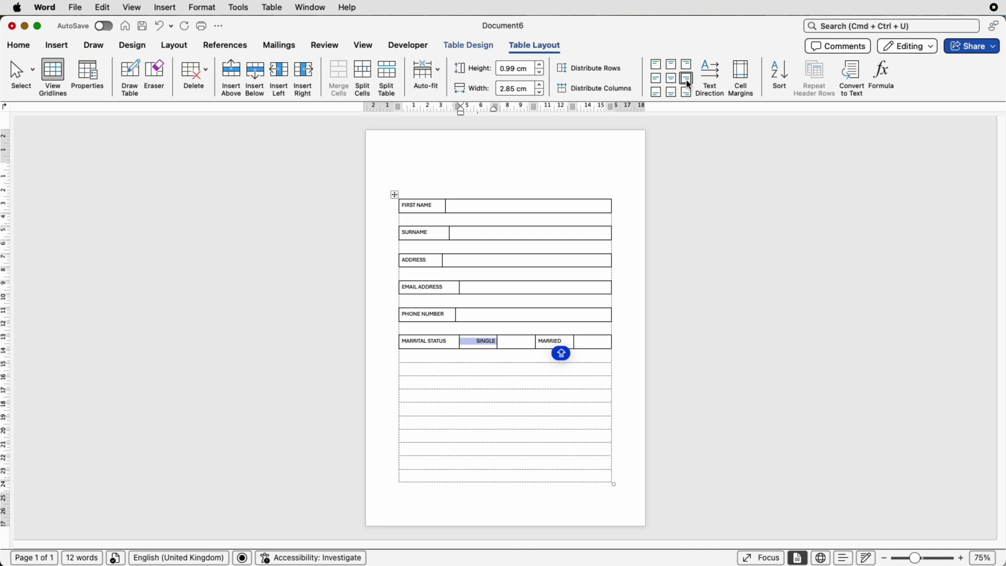
{"action": "left_click", "coordinate": [571, 341]}
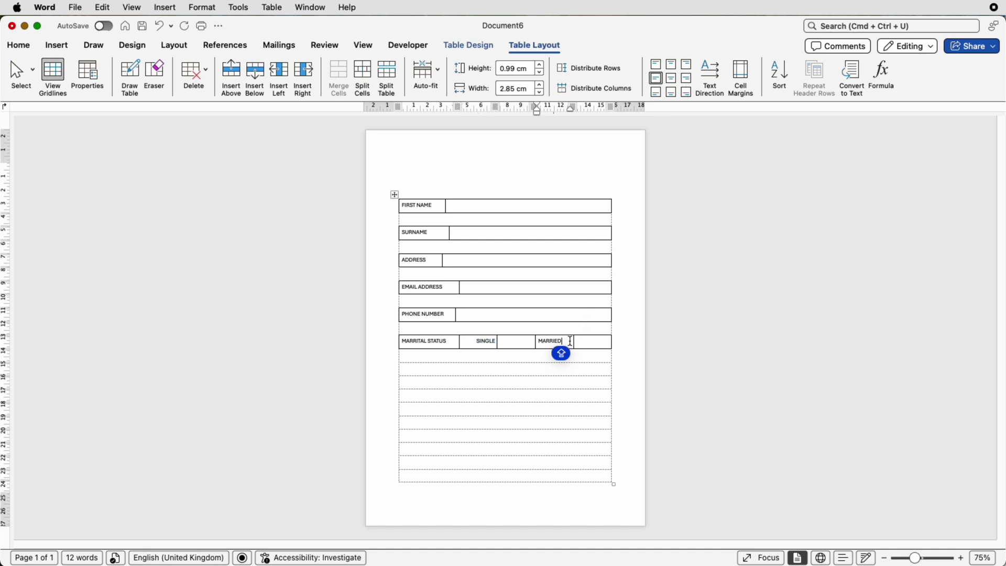
{"action": "left_click", "coordinate": [687, 81]}
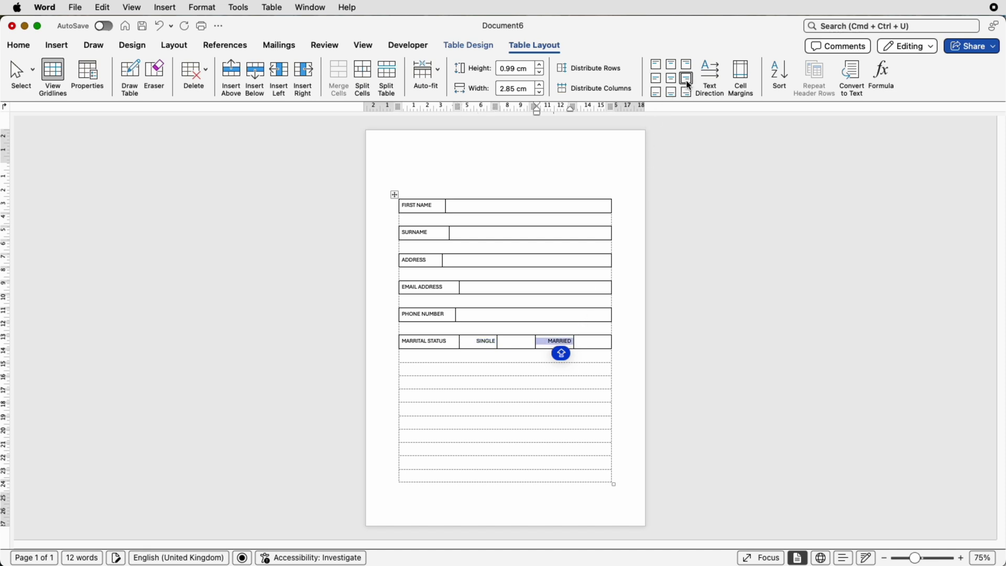
{"action": "left_click", "coordinate": [519, 342]}
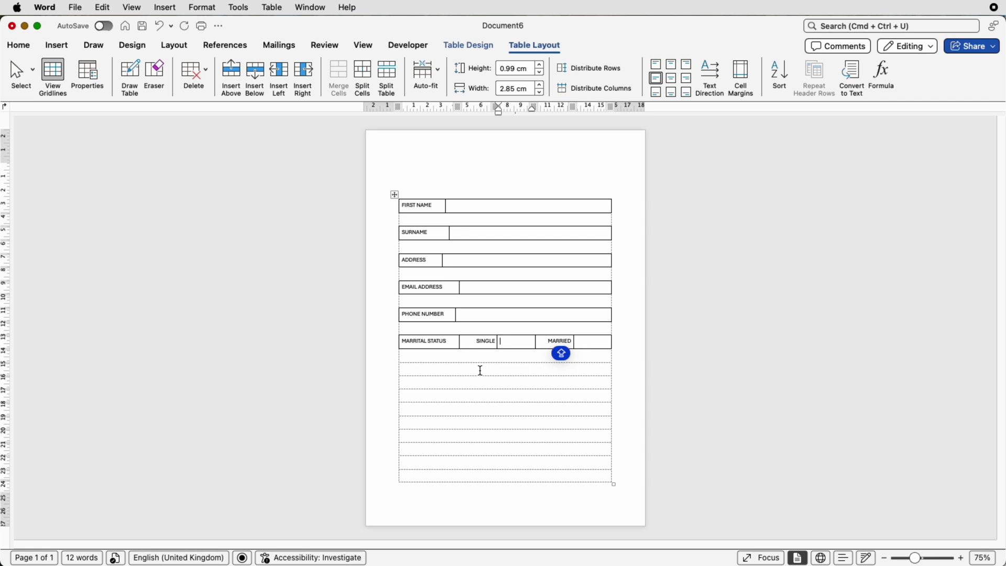
{"action": "left_click", "coordinate": [468, 45]}
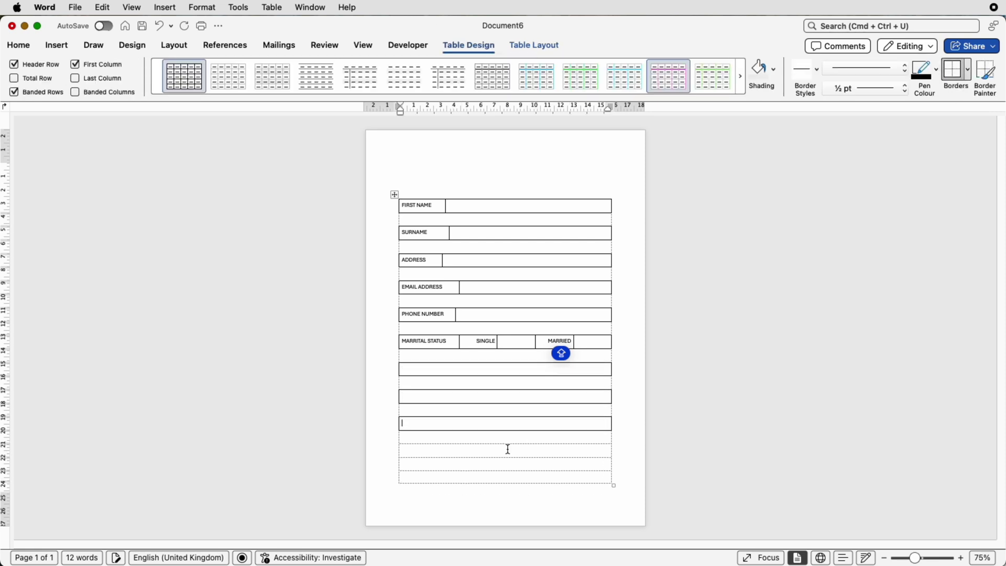
Label the lower rows with alternating SAMPLE TEXT and SAMPLE QUESTION.
{"action": "left_click", "coordinate": [401, 369]}
{"action": "type", "text": "SAMPLE TEXT"}
{"action": "key", "text": "Down"}
{"action": "type", "text": "SAMPLE QUESTION"}
{"action": "key", "text": "Down"}
{"action": "type", "text": "SAMPLE TEXT"}
{"action": "key", "text": "Down"}
{"action": "type", "text": "SAMPLE QUESTION"}
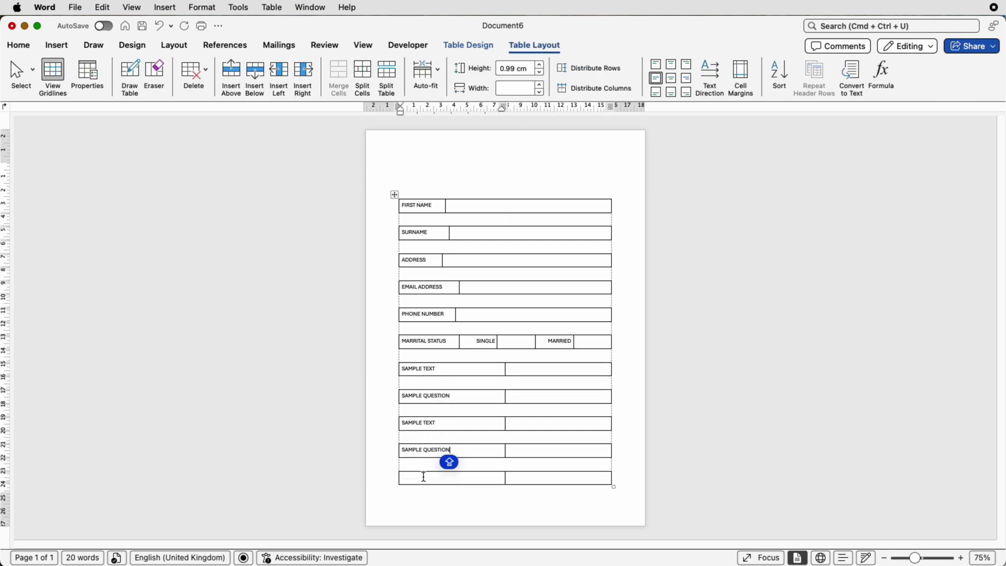
Autofit each lower row's label column to its text.
{"action": "left_click_drag", "start_coordinate": [505, 370], "coordinate": [487, 370]}
{"action": "double_click", "coordinate": [487, 370]}
{"action": "double_click", "coordinate": [490, 397]}
{"action": "double_click", "coordinate": [489, 423]}
{"action": "double_click", "coordinate": [489, 451]}
{"action": "double_click", "coordinate": [489, 477]}
{"action": "left_click", "coordinate": [475, 205]}
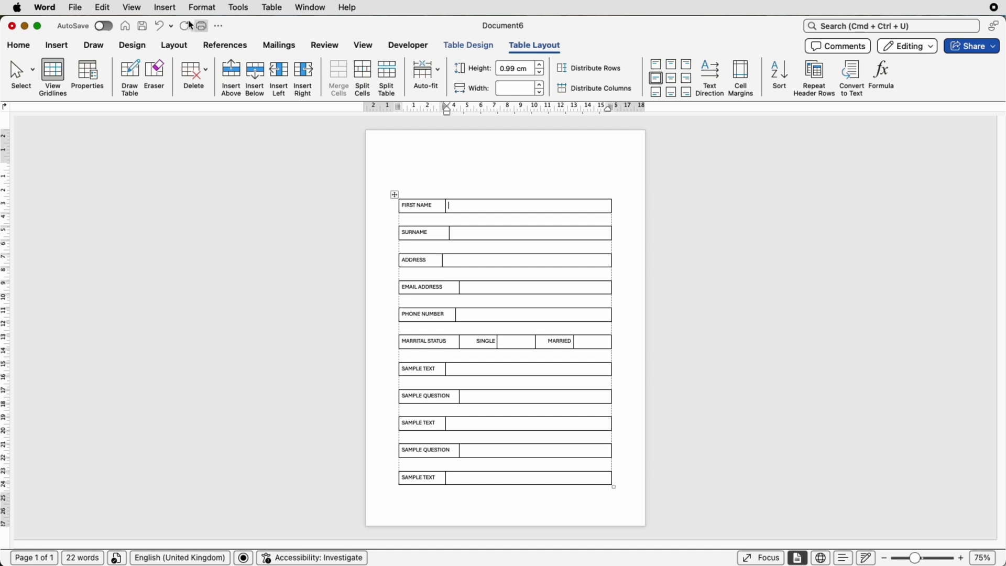
Check Ribbon & Toolbar preferences without changes, then show the Developer form tools.
{"action": "left_click", "coordinate": [45, 11]}
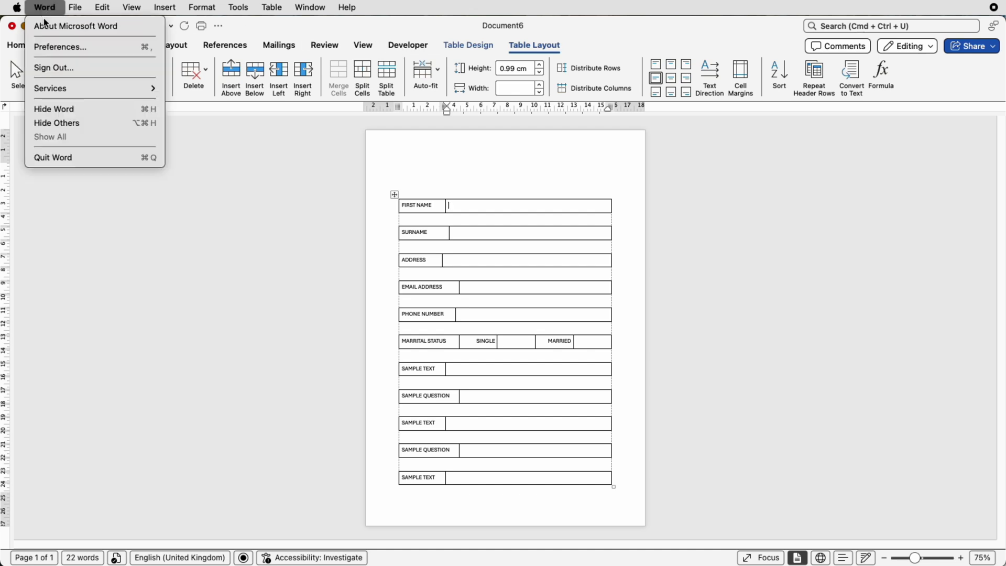
{"action": "left_click", "coordinate": [50, 47]}
{"action": "left_click", "coordinate": [548, 192]}
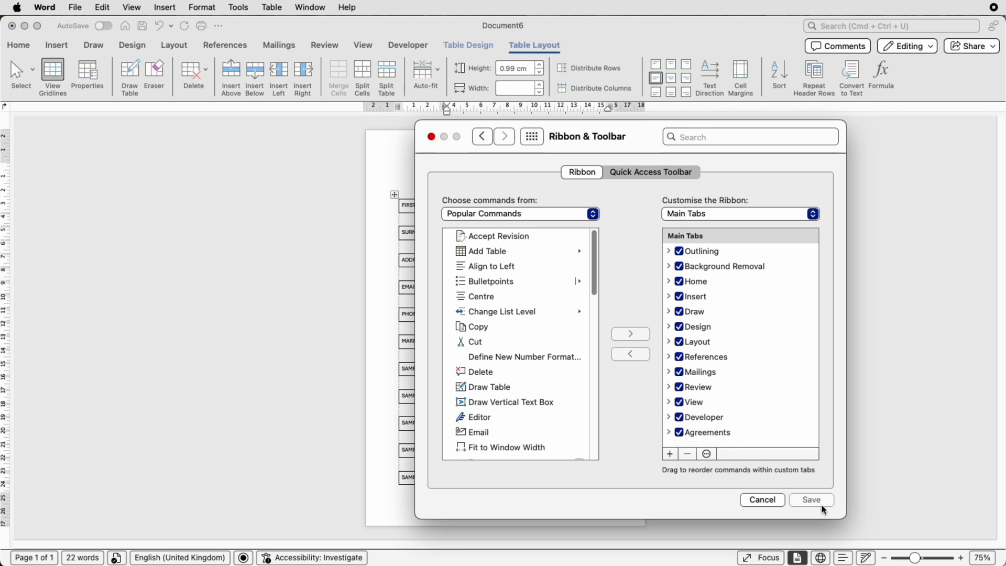
{"action": "left_click", "coordinate": [769, 500]}
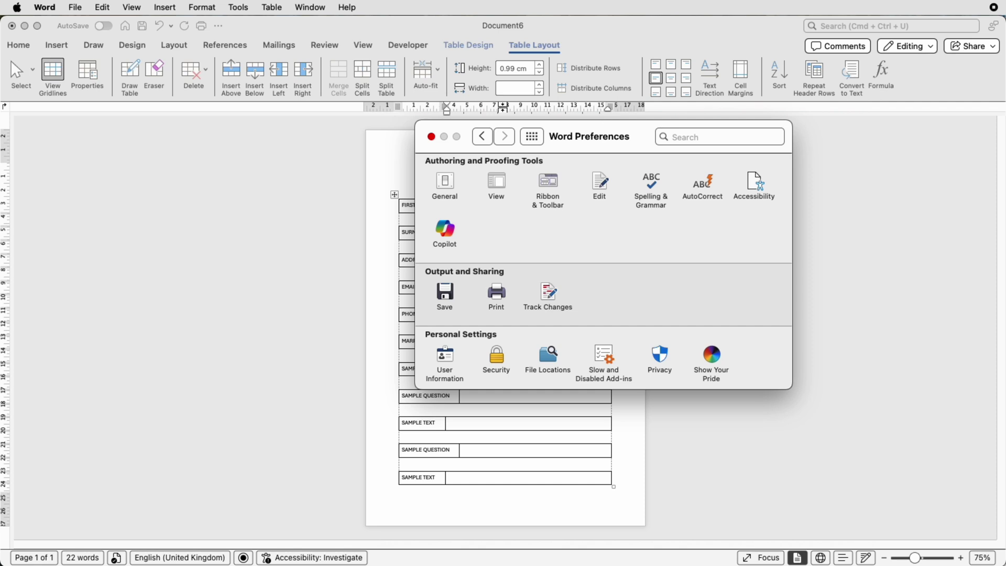
{"action": "left_click", "coordinate": [431, 137]}
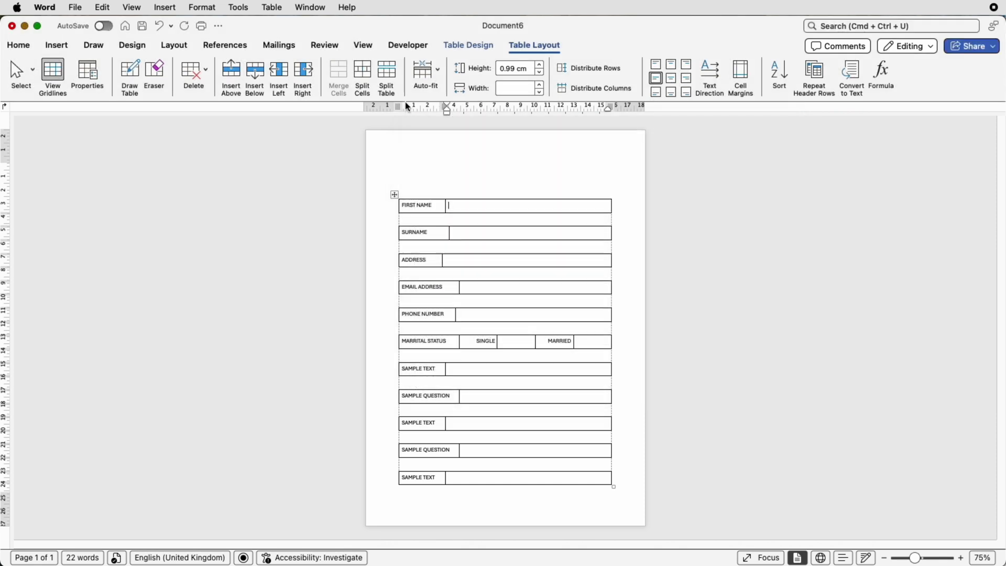
{"action": "left_click", "coordinate": [410, 46]}
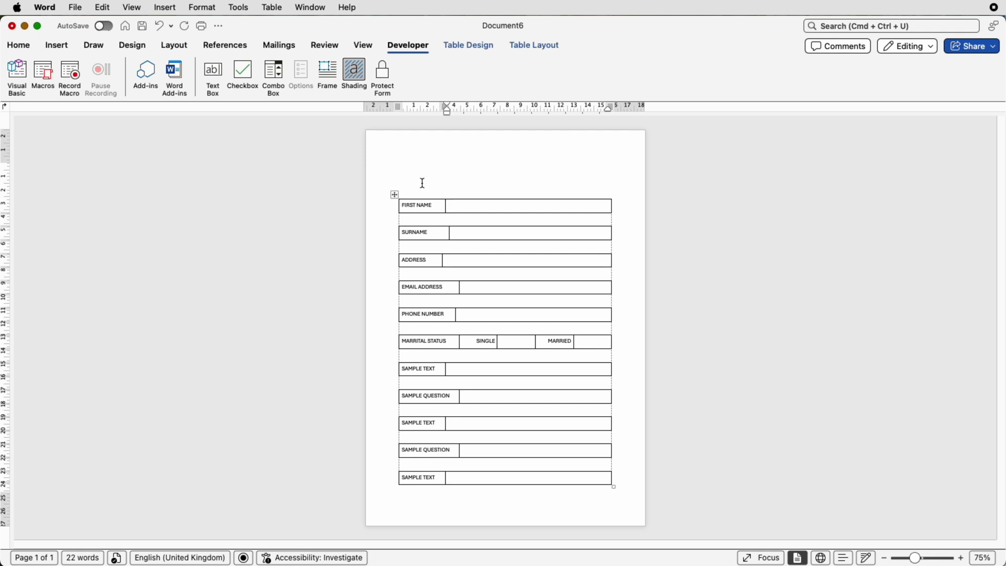
Insert a text form field in the FIRST NAME cell and toggle Protect Form on and off.
{"action": "left_click", "coordinate": [213, 76]}
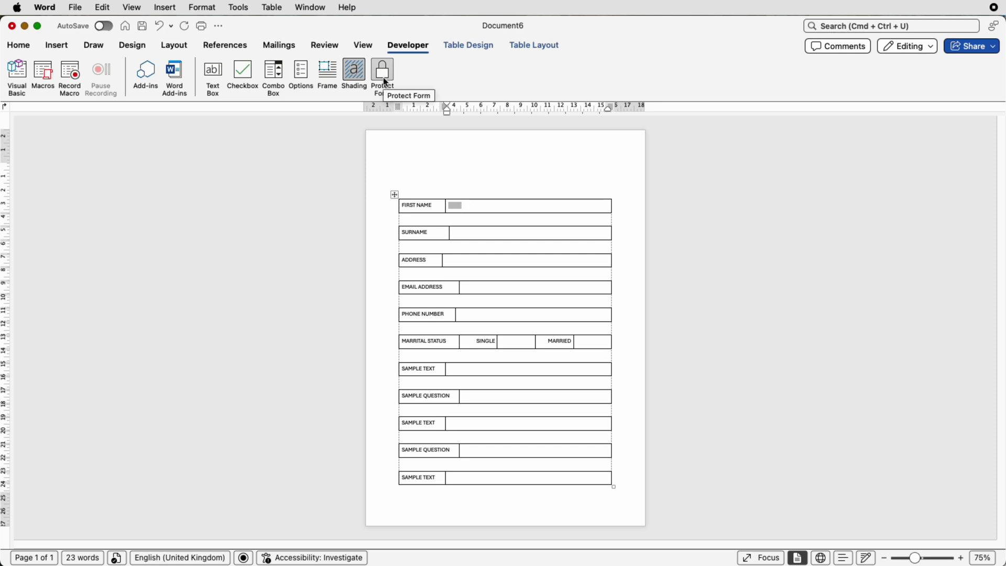
{"action": "left_click", "coordinate": [383, 77]}
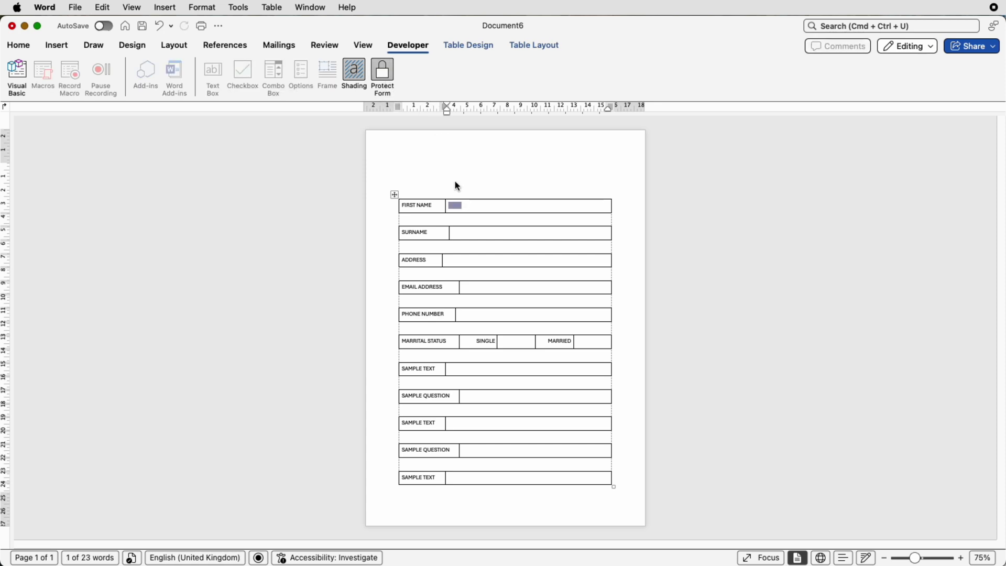
{"action": "left_click", "coordinate": [410, 211]}
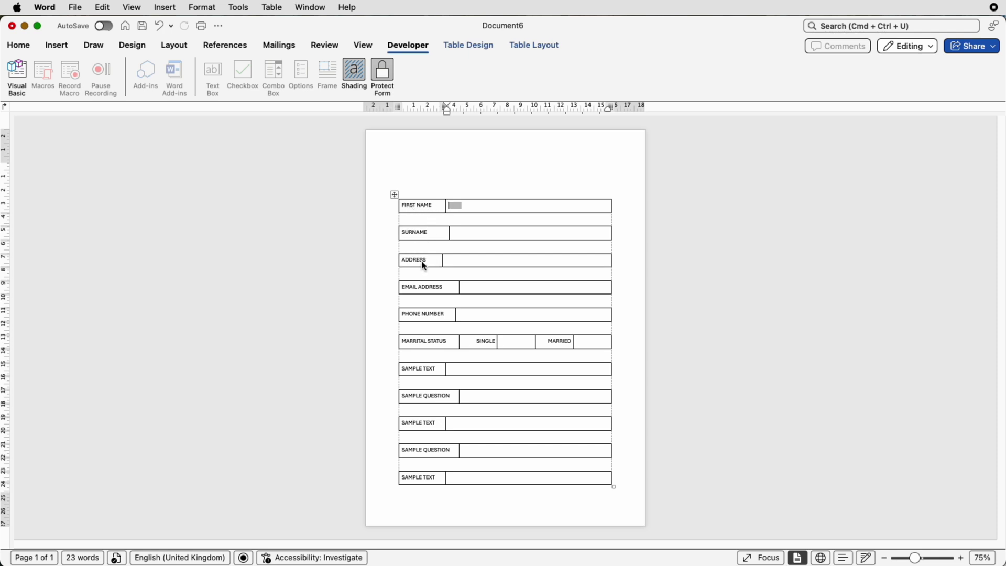
{"action": "left_click", "coordinate": [383, 74]}
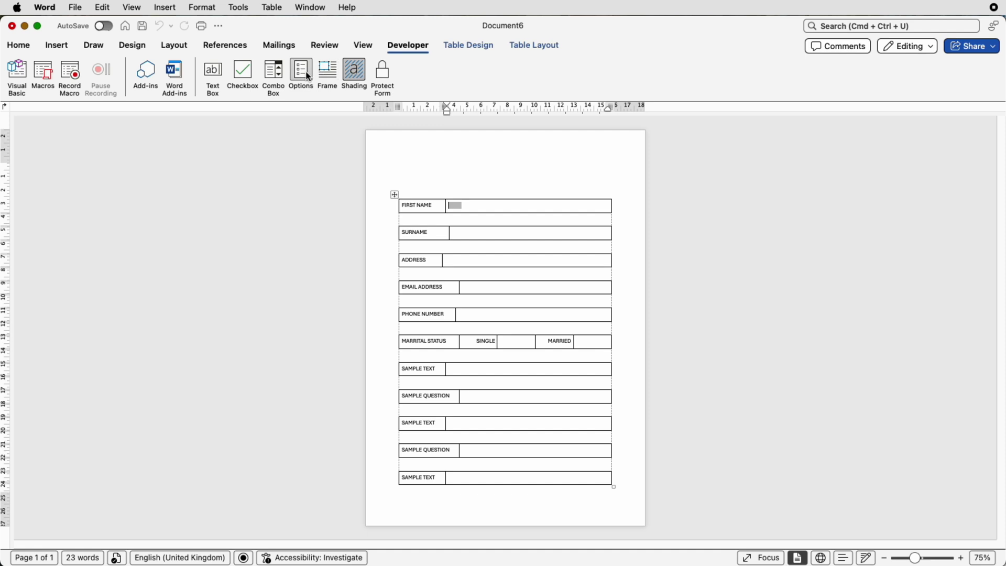
{"action": "left_click", "coordinate": [383, 75]}
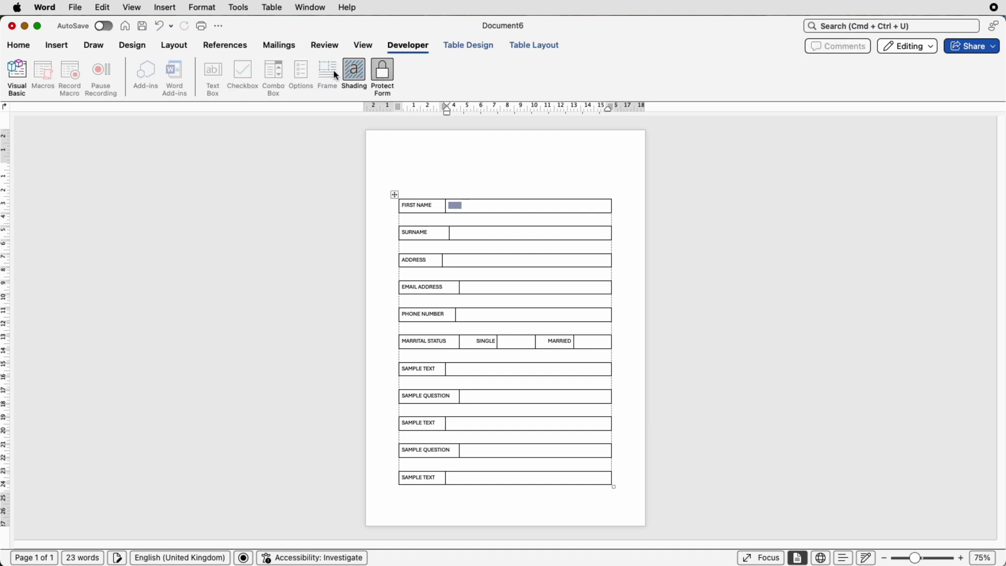
{"action": "left_click", "coordinate": [386, 76]}
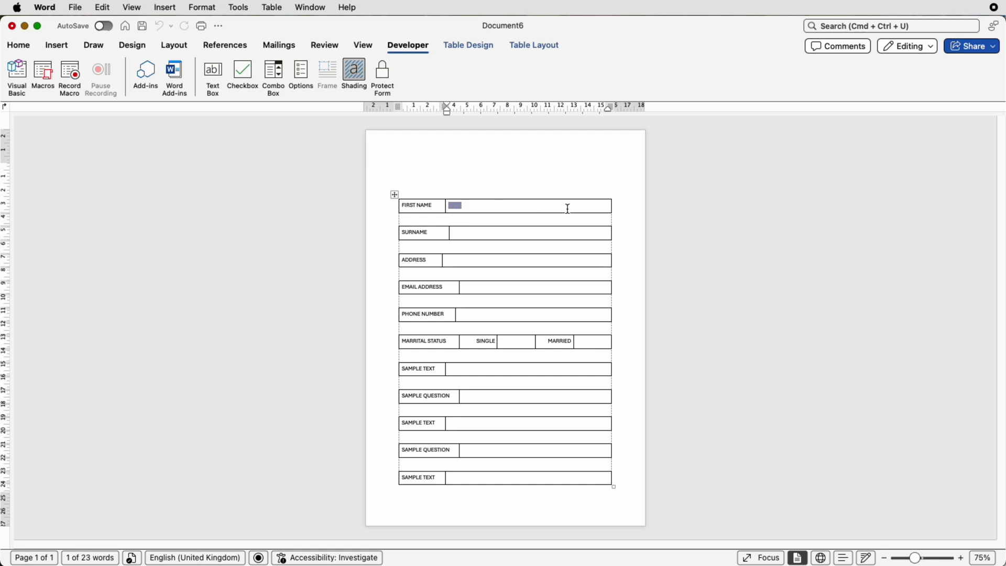
Try a Maximum length of 1 in the FIRST NAME field's properties, then cancel.
{"action": "right_click", "coordinate": [458, 210]}
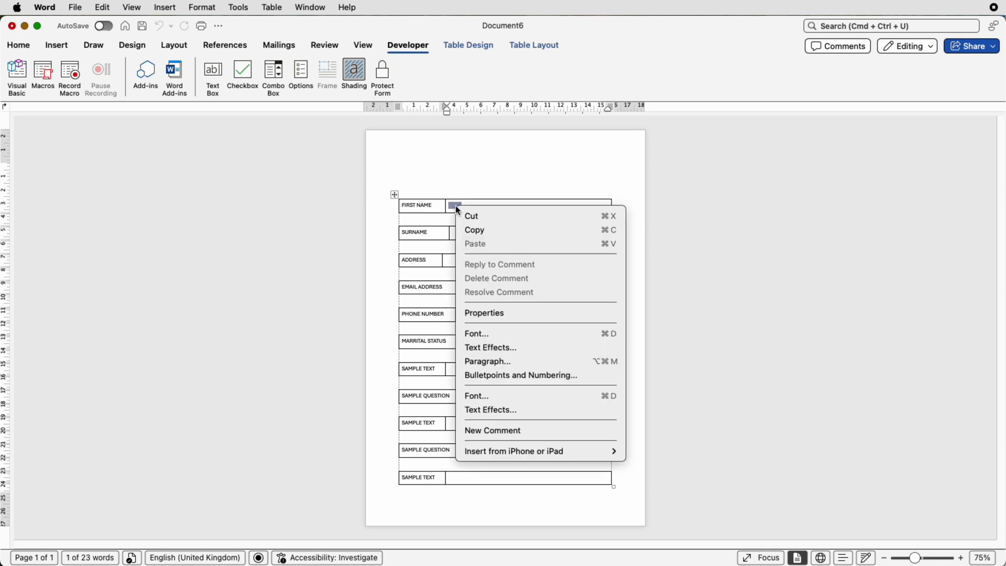
{"action": "left_click", "coordinate": [478, 314]}
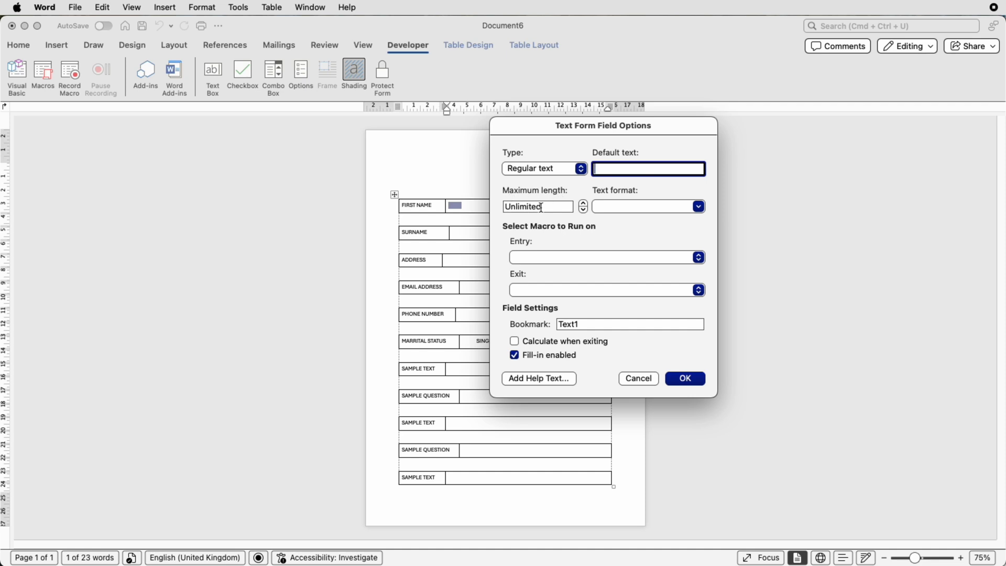
{"action": "left_click", "coordinate": [583, 204]}
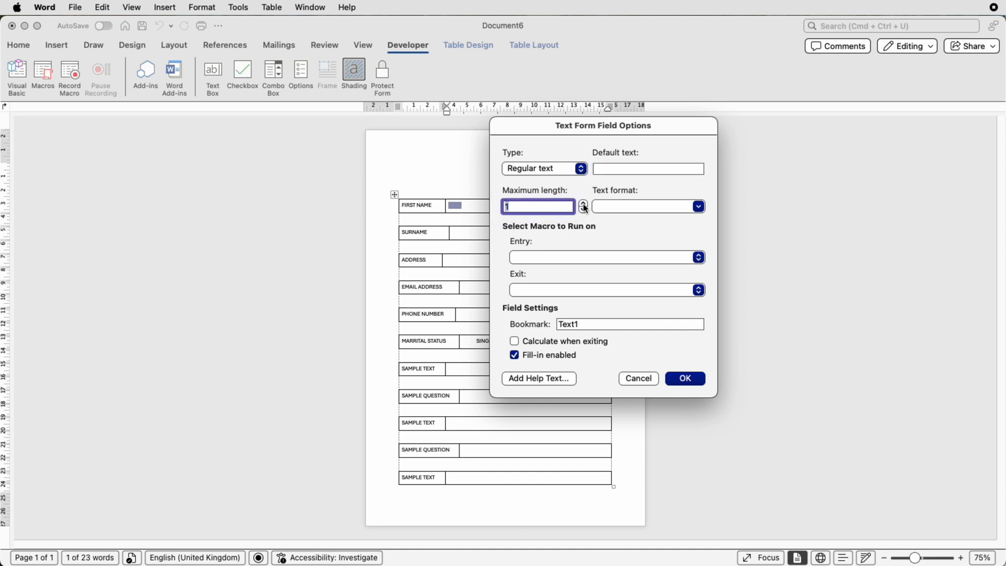
{"action": "key", "text": "BackSpace"}
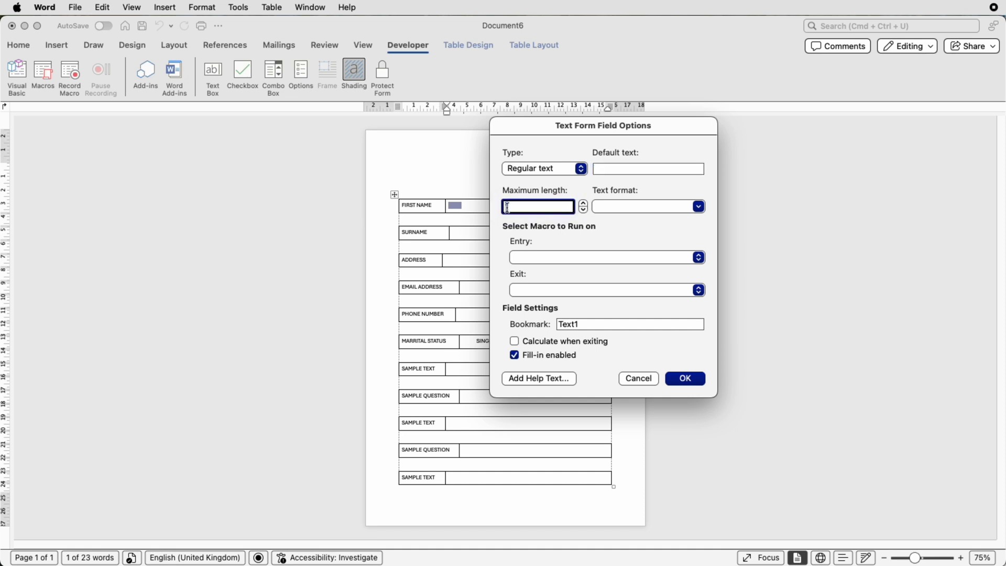
{"action": "type", "text": "1"}
{"action": "left_click", "coordinate": [638, 378]}
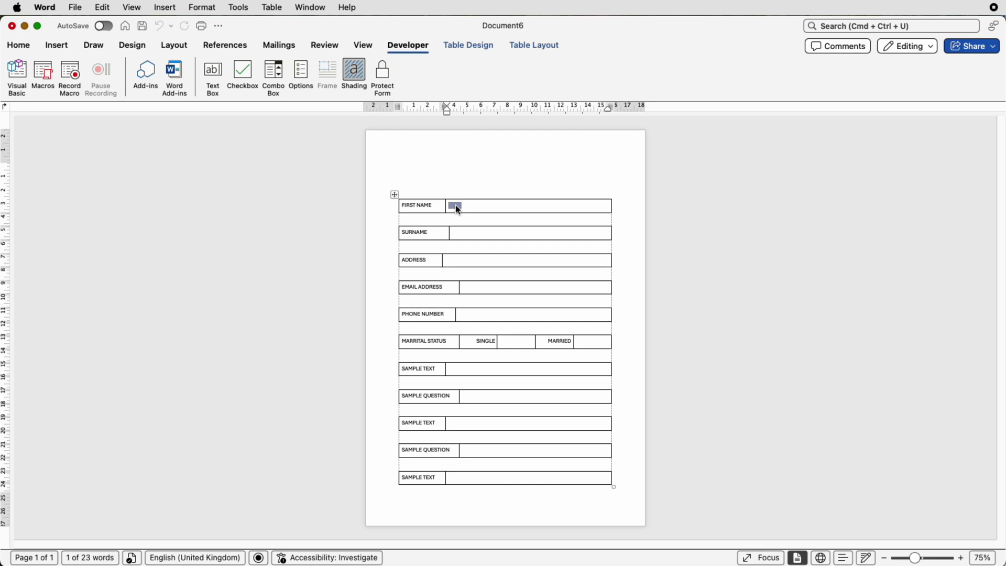
{"action": "type", "text": "123456678789890895671233454565678789890"}
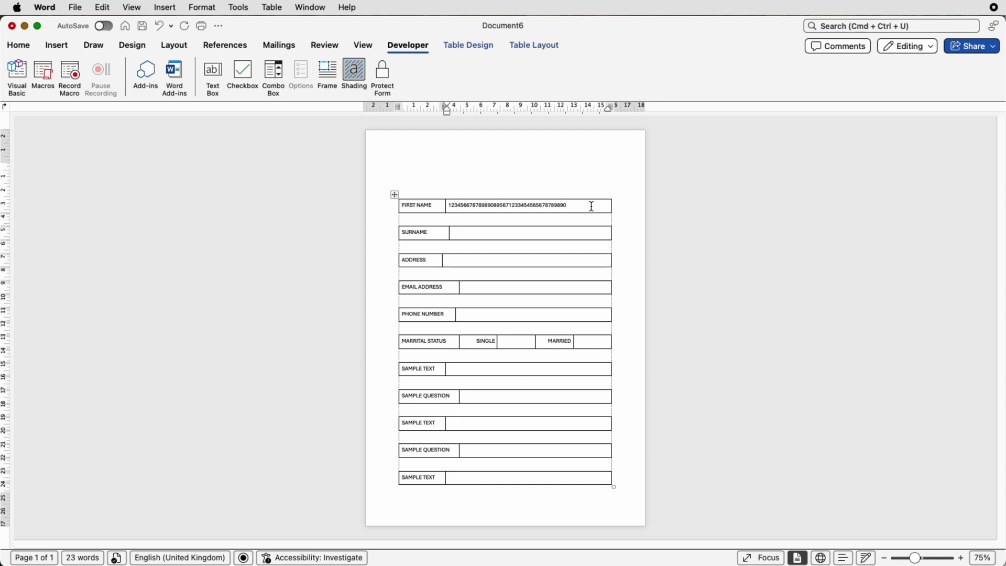
{"action": "left_click_drag", "start_coordinate": [570, 205], "coordinate": [447, 206]}
{"action": "key", "text": "BackSpace"}
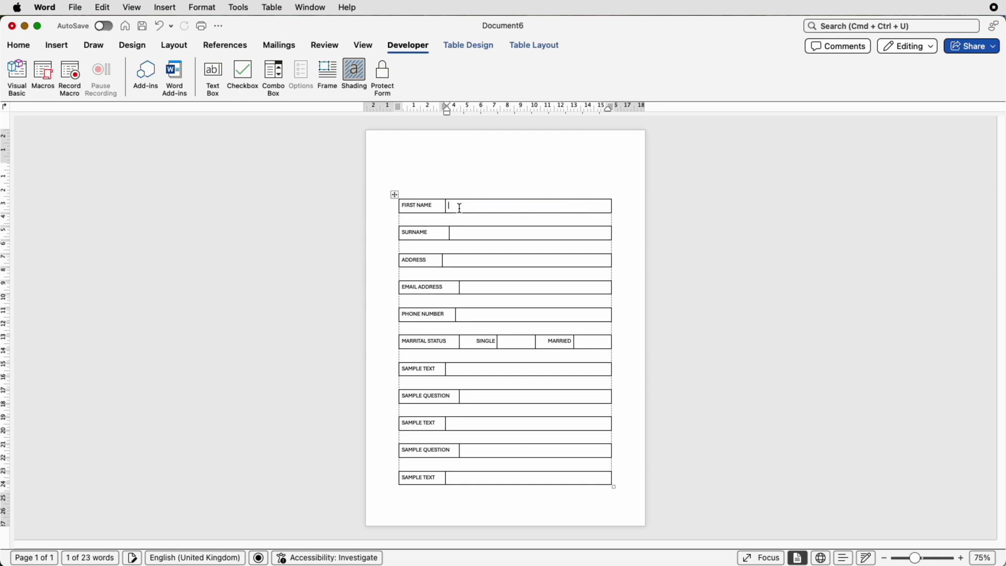
Insert a new FIRST NAME text field with Maximum length 25 and bookmark Tabletext.
{"action": "left_click", "coordinate": [221, 76]}
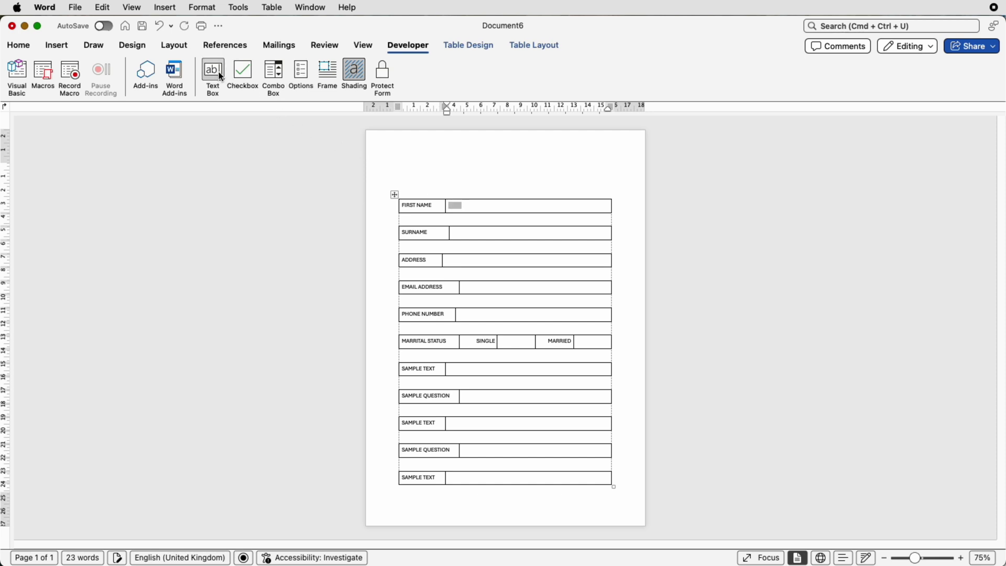
{"action": "right_click", "coordinate": [458, 207]}
{"action": "left_click", "coordinate": [477, 312]}
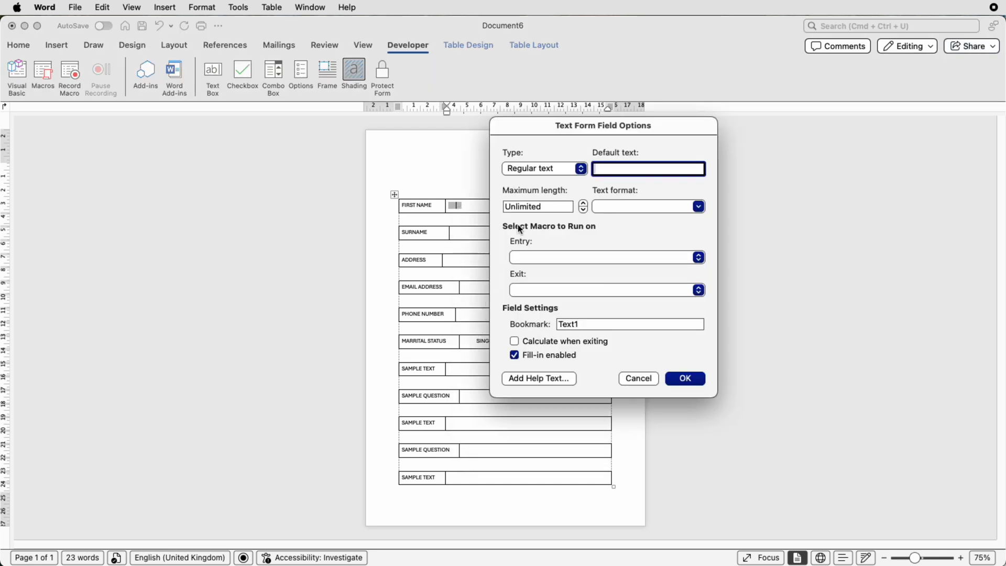
{"action": "left_click_drag", "start_coordinate": [545, 206], "coordinate": [501, 210]}
{"action": "type", "text": "25"}
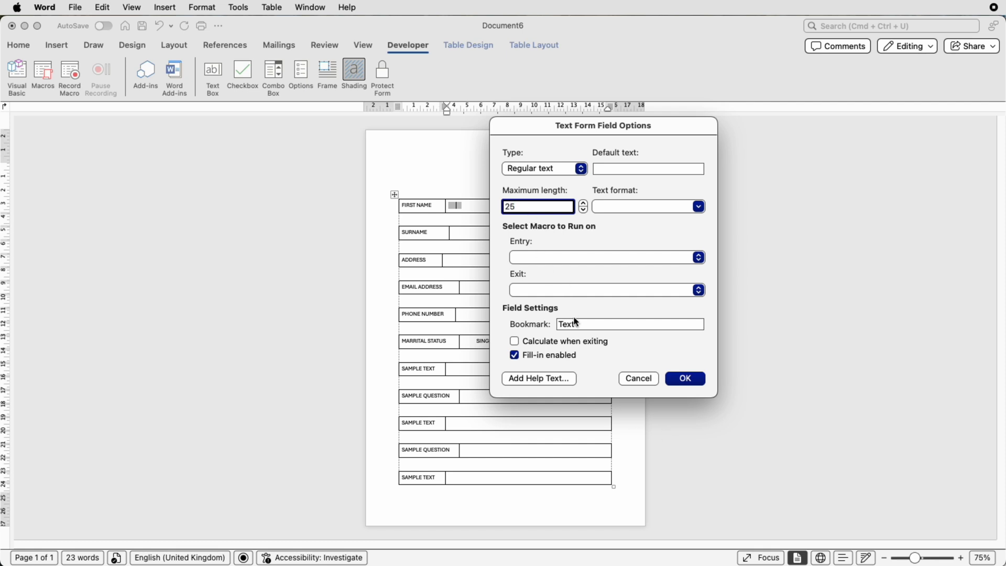
{"action": "left_click_drag", "start_coordinate": [582, 325], "coordinate": [557, 324]}
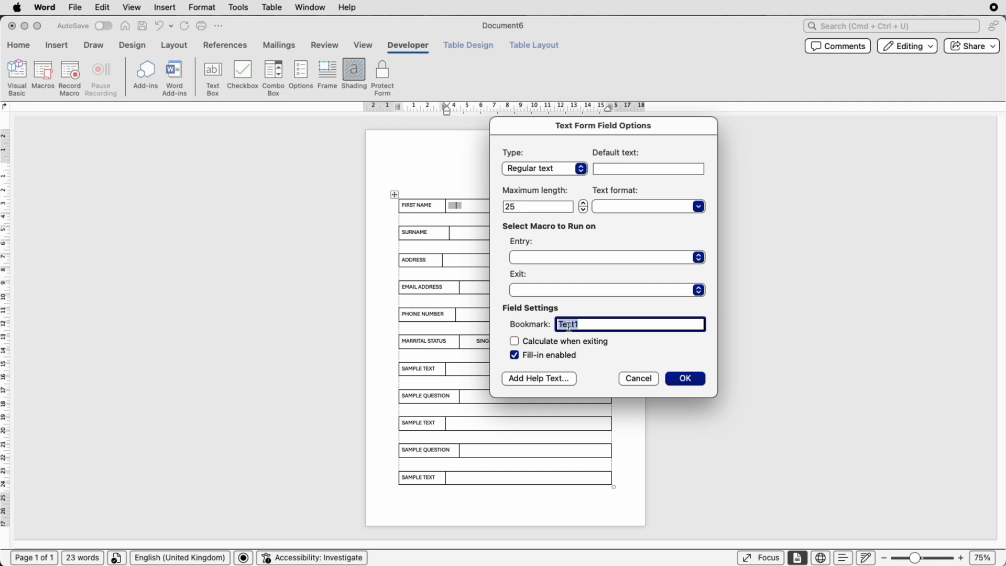
{"action": "type", "text": "Tabletext"}
{"action": "left_click", "coordinate": [686, 379]}
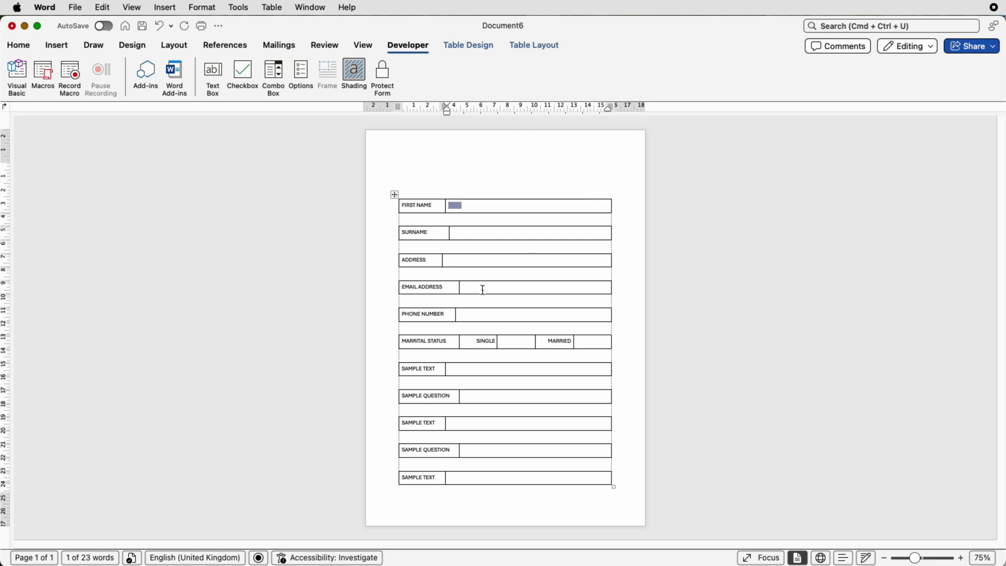
Copy the FIRST NAME form field and paste it into the SURNAME and ADDRESS cells.
{"action": "left_click", "coordinate": [467, 207]}
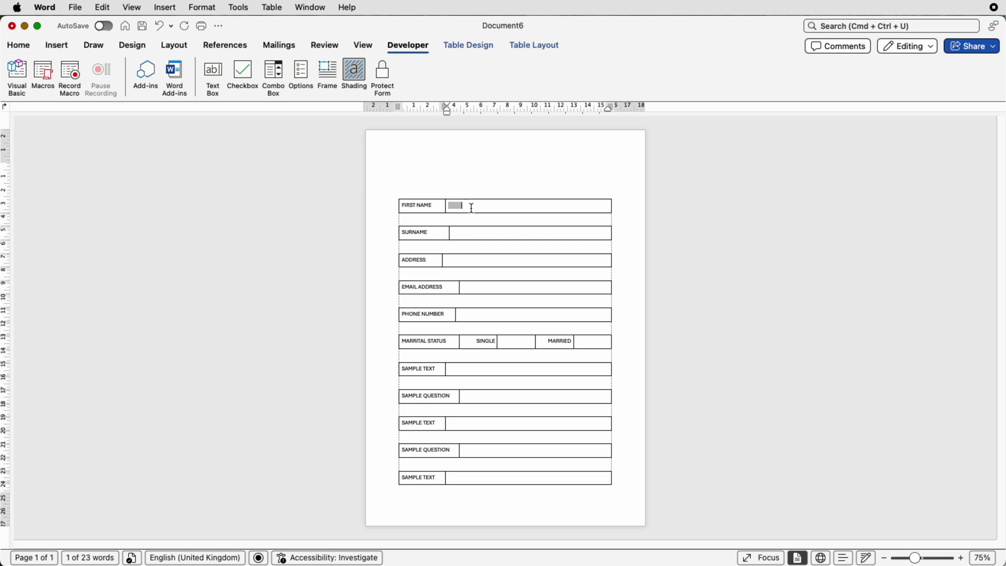
{"action": "left_click", "coordinate": [454, 207]}
{"action": "left_click", "coordinate": [18, 46]}
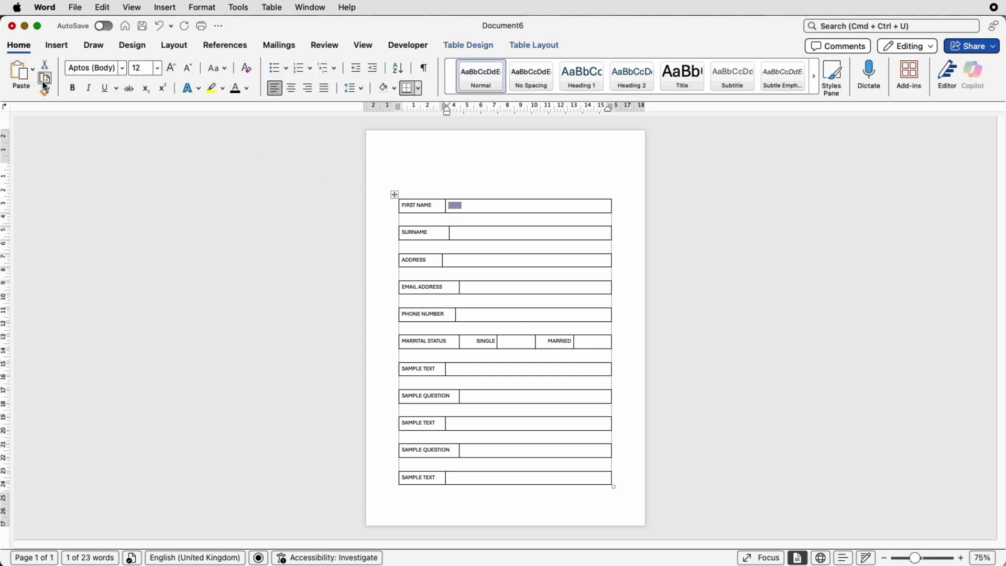
{"action": "left_click", "coordinate": [482, 234]}
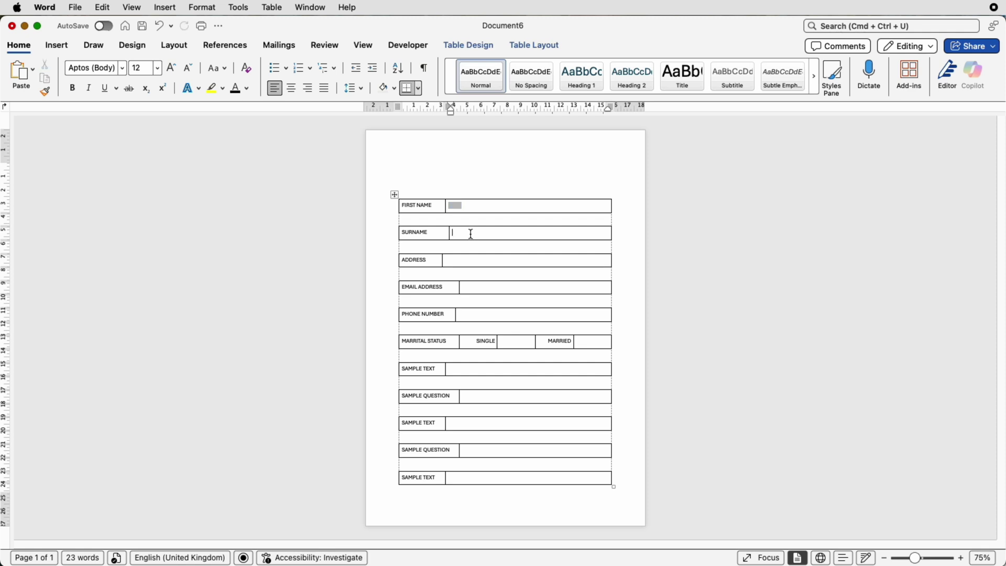
{"action": "key", "text": "super+v"}
{"action": "left_click", "coordinate": [456, 262]}
{"action": "left_click", "coordinate": [21, 73]}
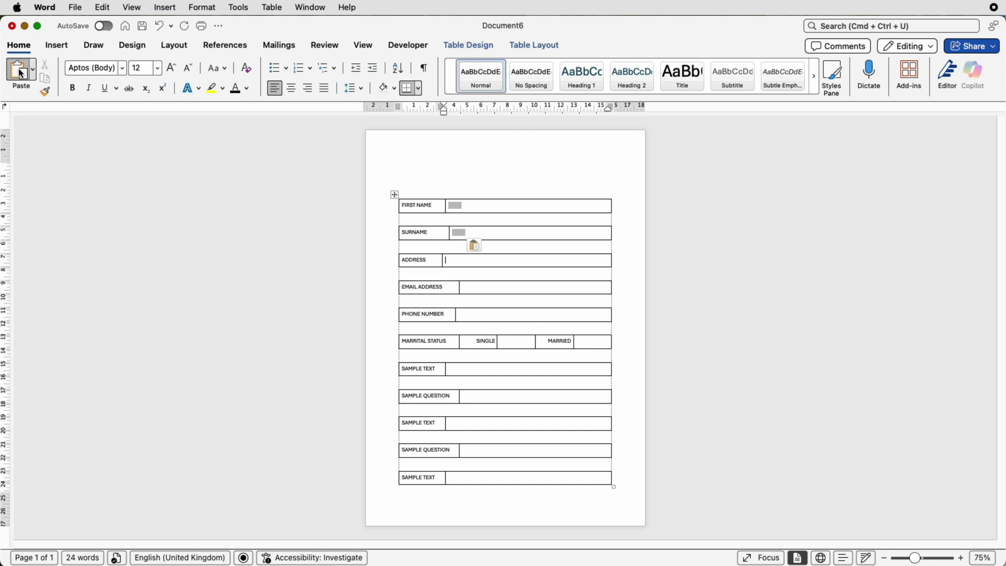
Review the SURNAME field's properties and close them without changes.
{"action": "right_click", "coordinate": [462, 233]}
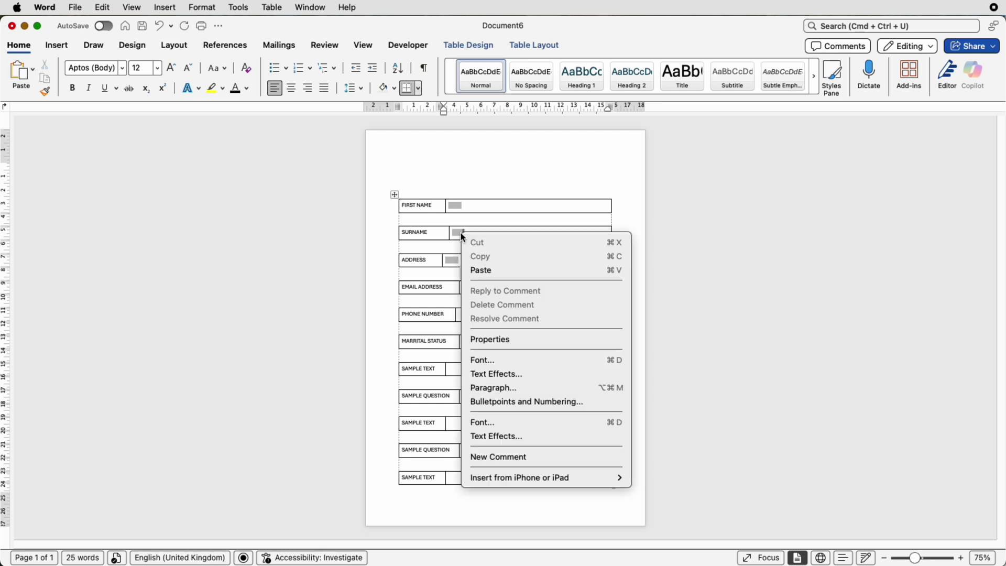
{"action": "left_click", "coordinate": [478, 340]}
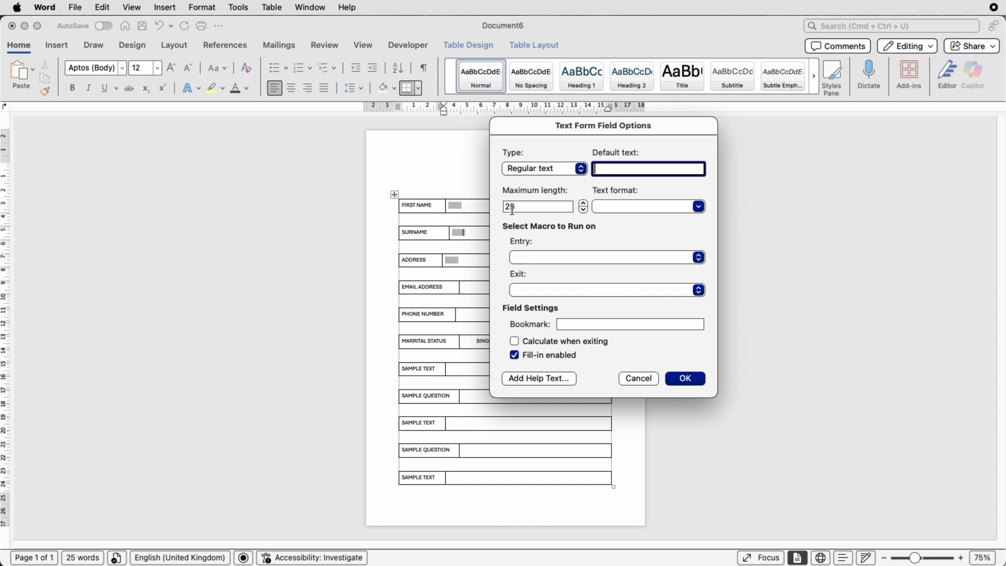
{"action": "left_click", "coordinate": [635, 378]}
Paste the form field into EMAIL ADDRESS, PHONE NUMBER and every SAMPLE answer cell.
{"action": "left_click", "coordinate": [495, 288]}
{"action": "key", "text": "super+v"}
{"action": "left_click", "coordinate": [490, 313]}
{"action": "key", "text": "super+v"}
{"action": "left_click", "coordinate": [474, 369]}
{"action": "key", "text": "super+v"}
{"action": "left_click", "coordinate": [479, 398]}
{"action": "key", "text": "super+v"}
{"action": "left_click", "coordinate": [474, 426]}
{"action": "key", "text": "super+v"}
{"action": "left_click", "coordinate": [473, 450]}
{"action": "key", "text": "super+v"}
{"action": "left_click", "coordinate": [474, 478]}
{"action": "key", "text": "super+v"}
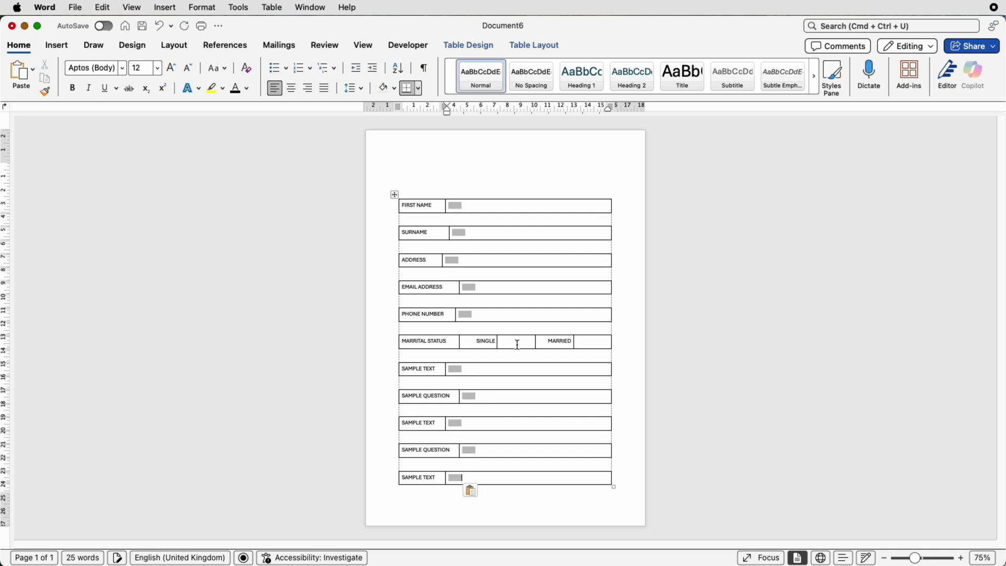
{"action": "left_click", "coordinate": [516, 344]}
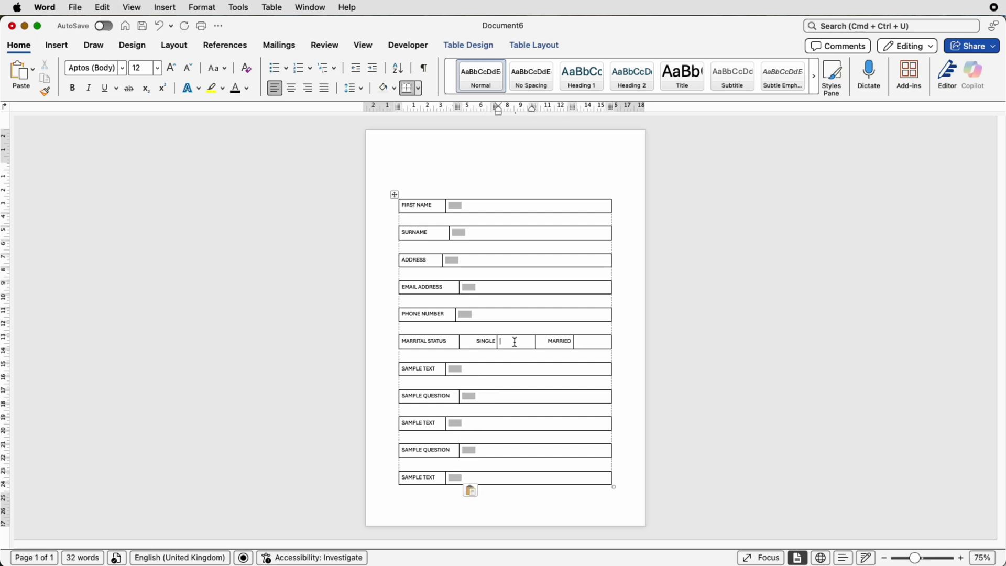
Insert checkbox fields beside SINGLE and MARRIED and centre the MARRIED checkbox.
{"action": "left_click", "coordinate": [414, 44]}
{"action": "left_click", "coordinate": [243, 78]}
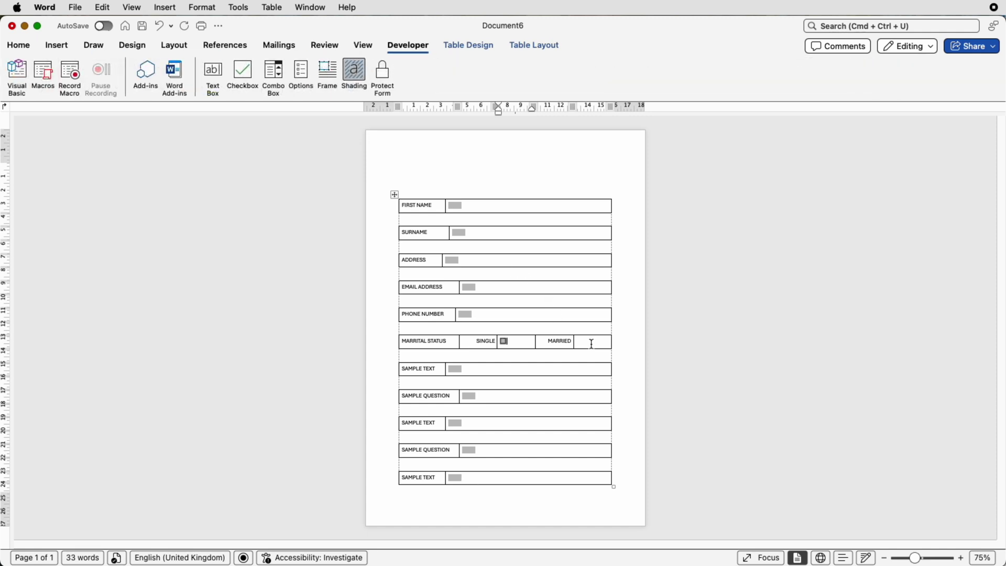
{"action": "left_click", "coordinate": [250, 77]}
{"action": "left_click", "coordinate": [522, 46]}
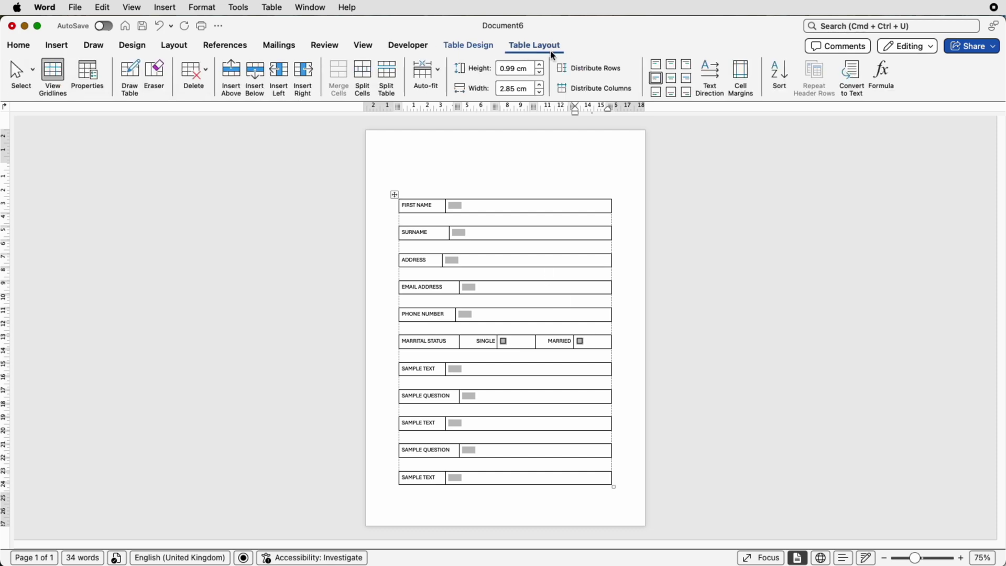
{"action": "left_click", "coordinate": [672, 78]}
{"action": "left_click", "coordinate": [519, 344]}
Centre the SINGLE checkbox and remove the Marital Status row's inside vertical borders.
{"action": "left_click", "coordinate": [672, 80]}
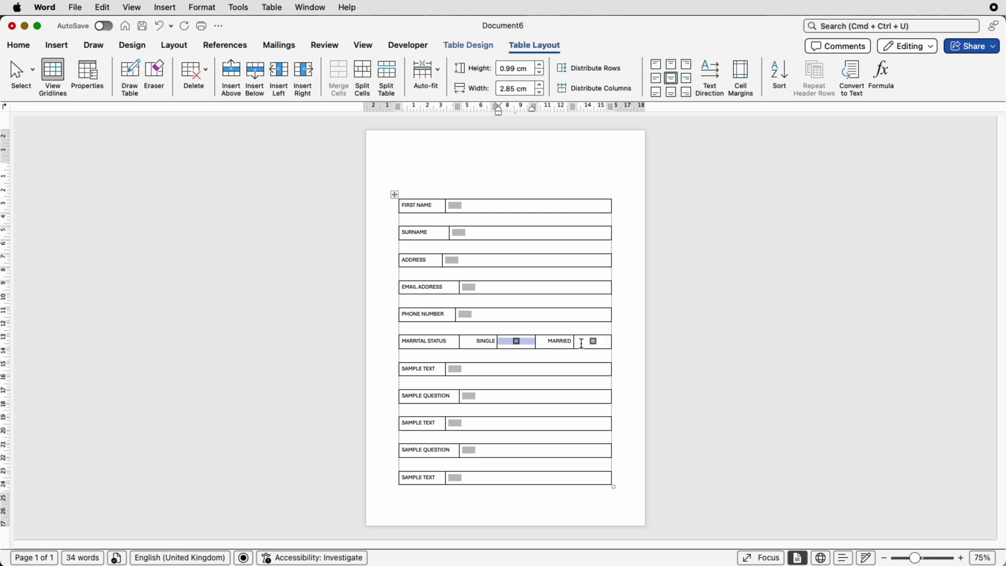
{"action": "left_click_drag", "start_coordinate": [581, 343], "coordinate": [517, 341]}
{"action": "left_click_drag", "start_coordinate": [496, 342], "coordinate": [594, 343]}
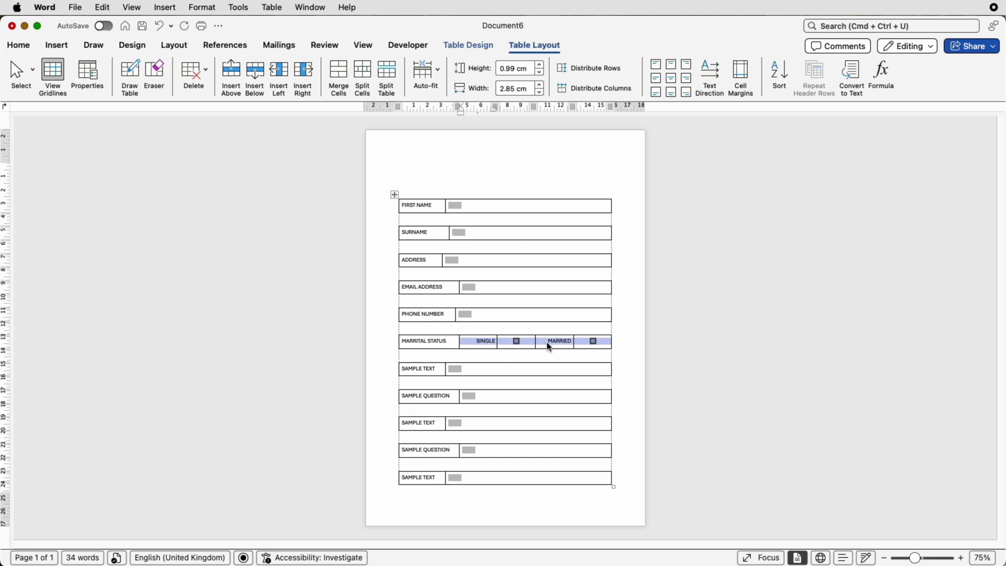
{"action": "left_click", "coordinate": [461, 49]}
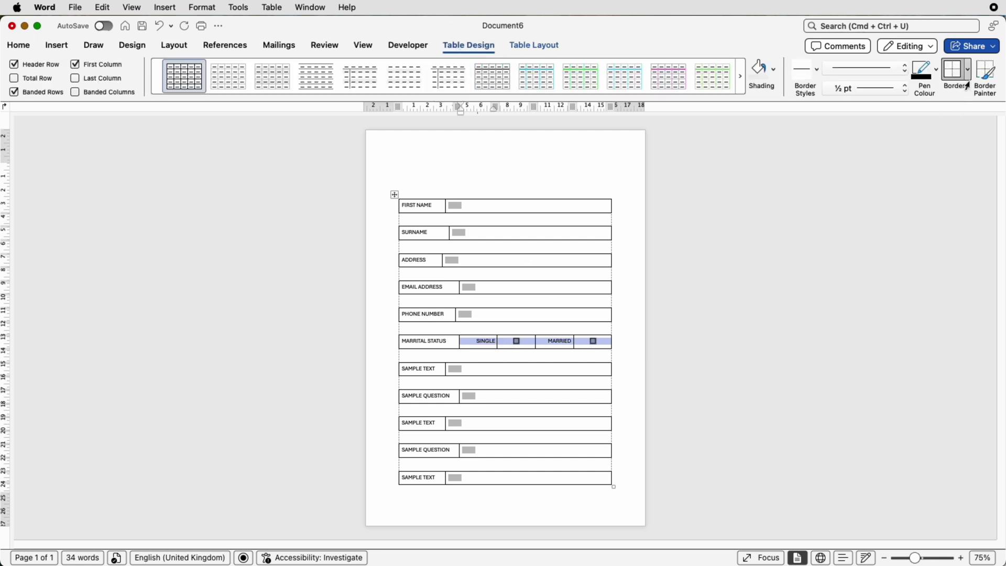
{"action": "left_click", "coordinate": [967, 78]}
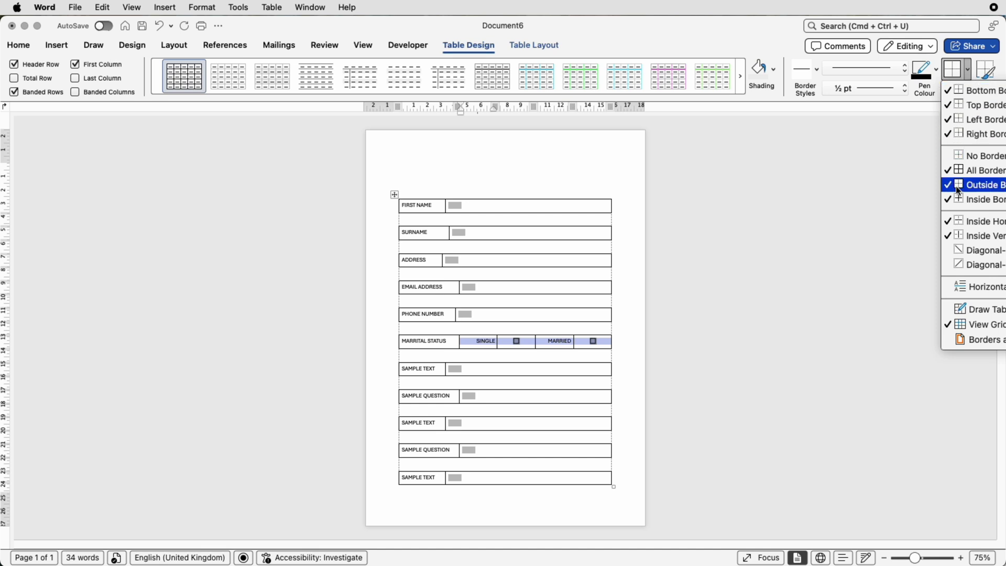
{"action": "left_click", "coordinate": [976, 239]}
Hide the dashed table gridlines with View Gridlines.
{"action": "left_click", "coordinate": [587, 344]}
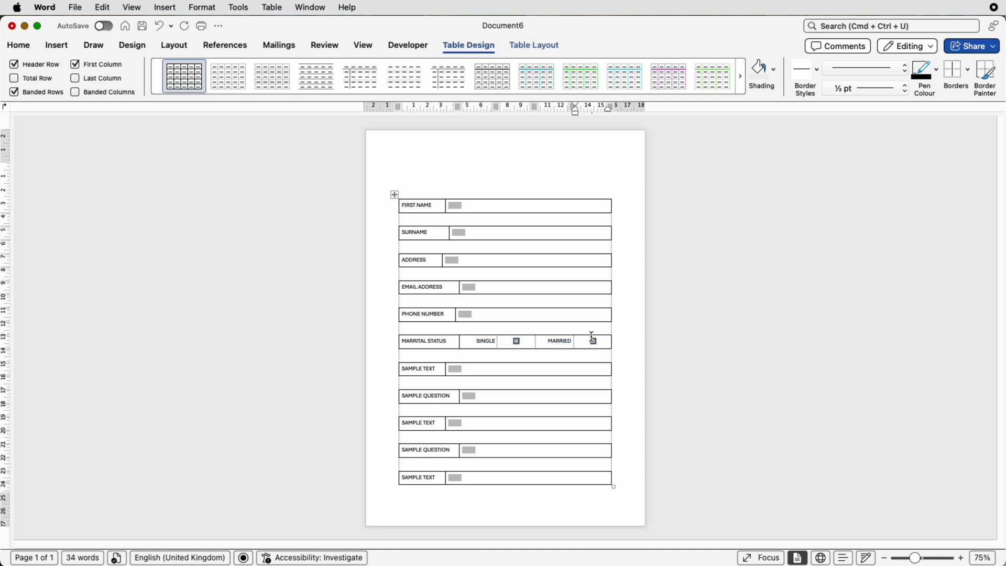
{"action": "left_click", "coordinate": [965, 75]}
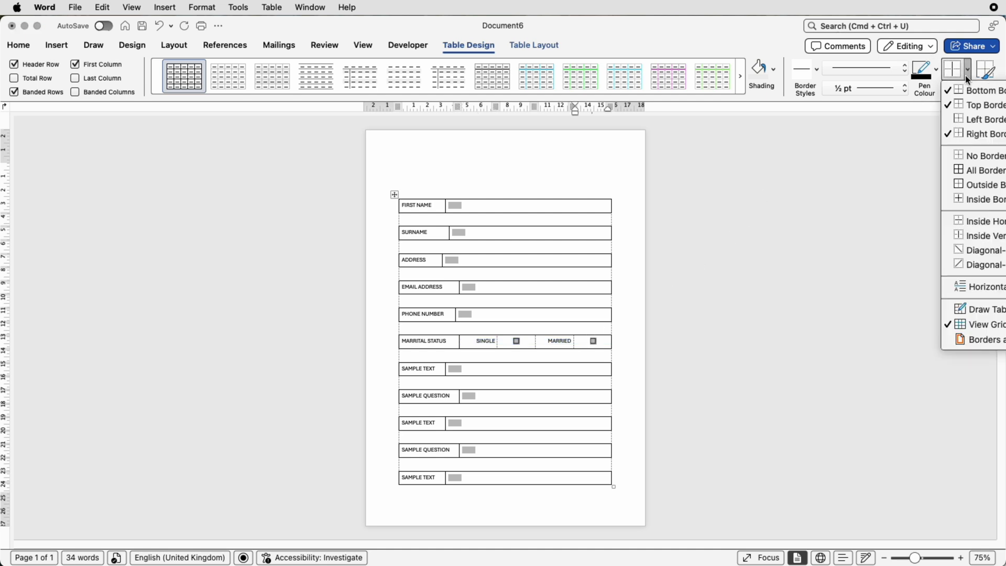
{"action": "left_click", "coordinate": [949, 328]}
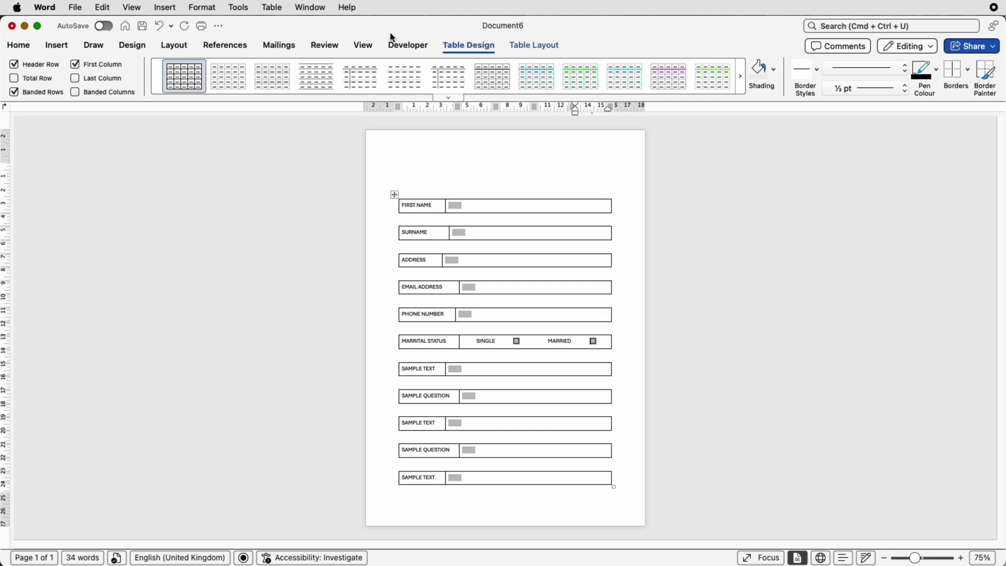
Turn off Form Field Shading so all fields appear unshaded.
{"action": "left_click", "coordinate": [400, 46]}
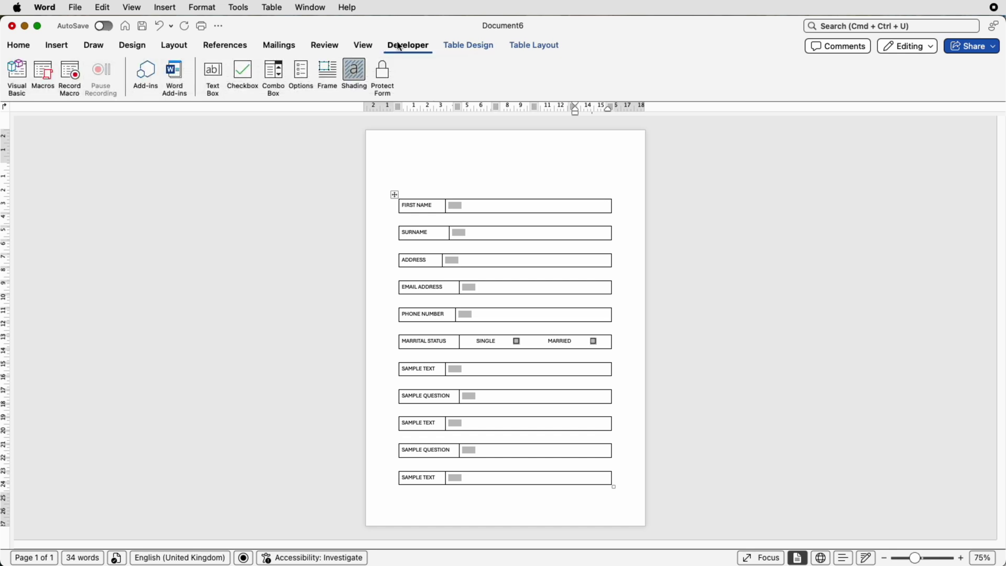
{"action": "left_click", "coordinate": [352, 76]}
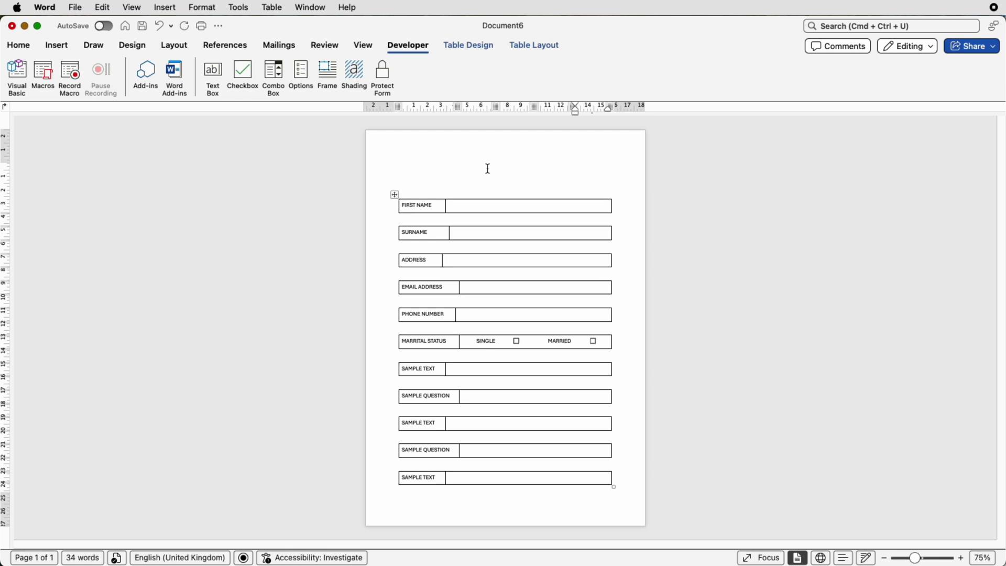
{"action": "left_click", "coordinate": [58, 46]}
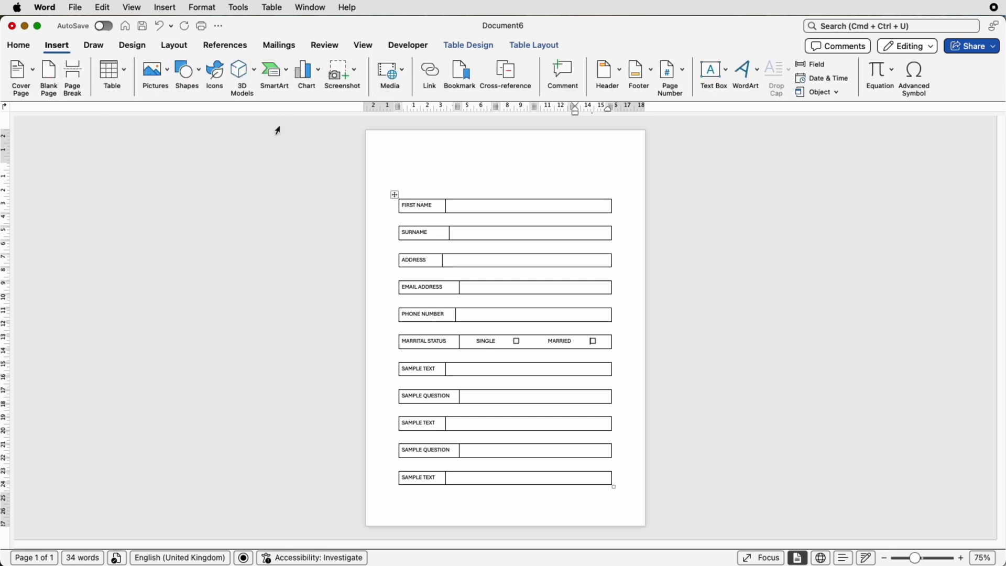
Insert a WordArt box above the table and replace its text with 'SAMPLE FORM'.
{"action": "left_click", "coordinate": [743, 69]}
{"action": "left_click", "coordinate": [747, 106]}
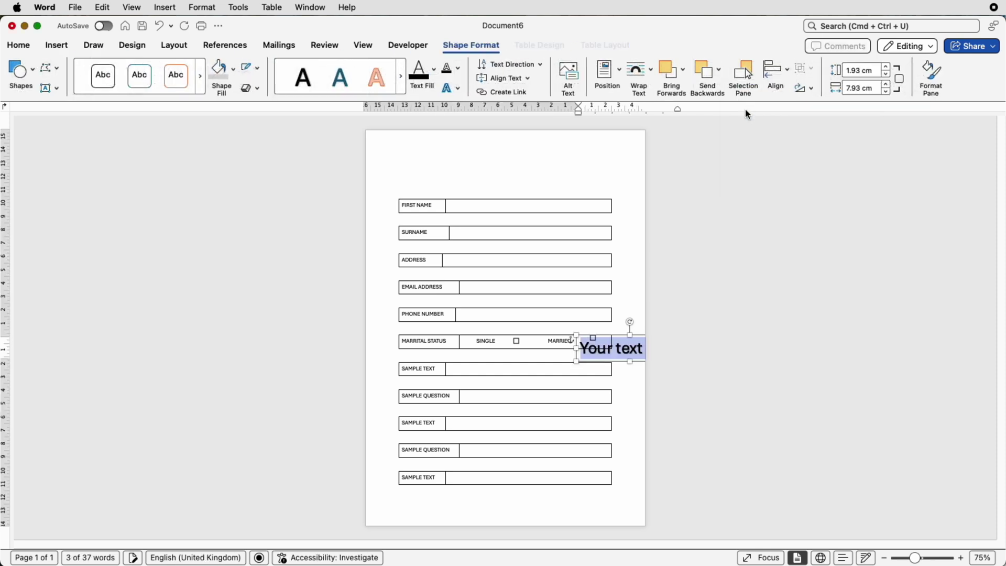
{"action": "left_click_drag", "start_coordinate": [640, 336], "coordinate": [508, 156]}
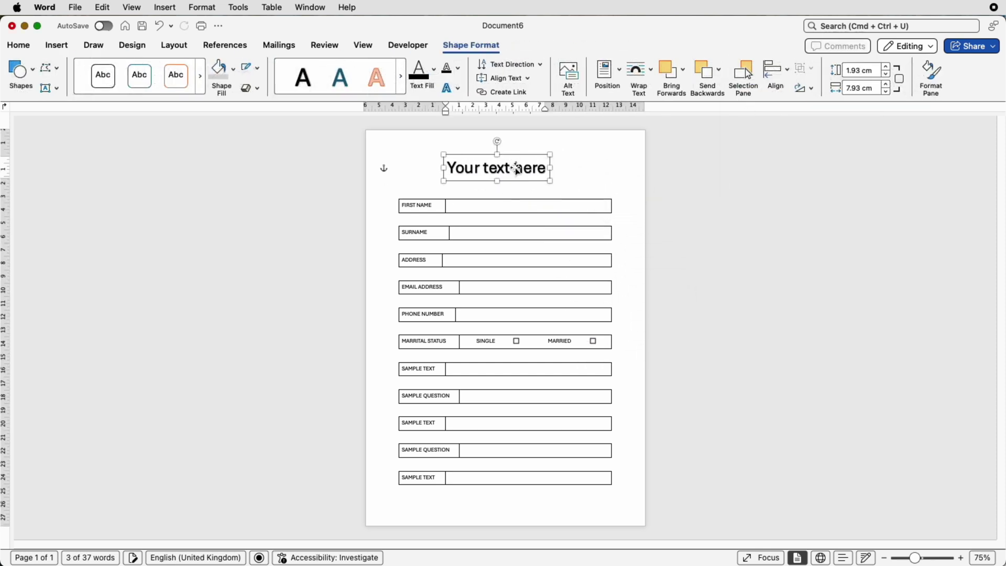
{"action": "left_click", "coordinate": [538, 169]}
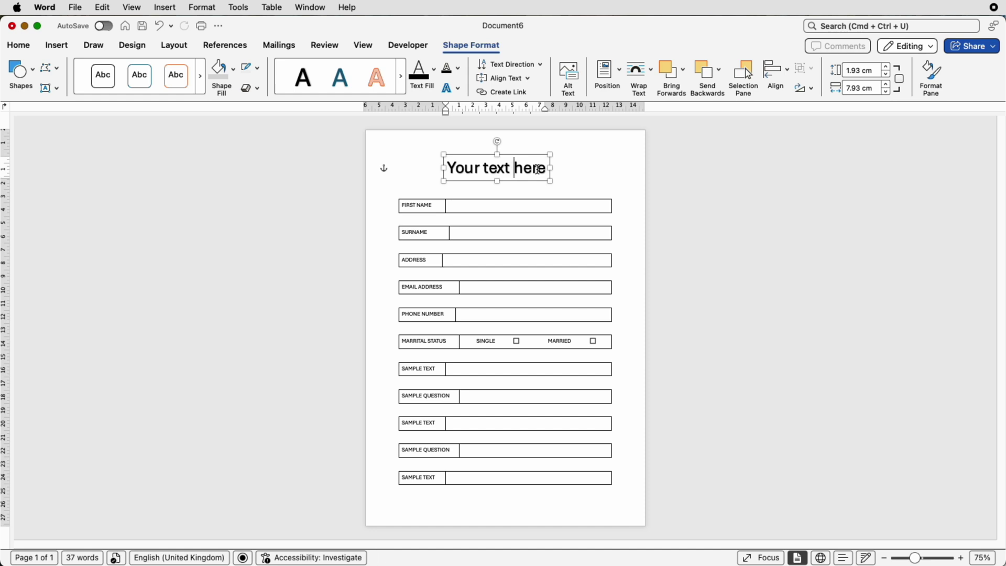
{"action": "triple_click", "coordinate": [538, 169]}
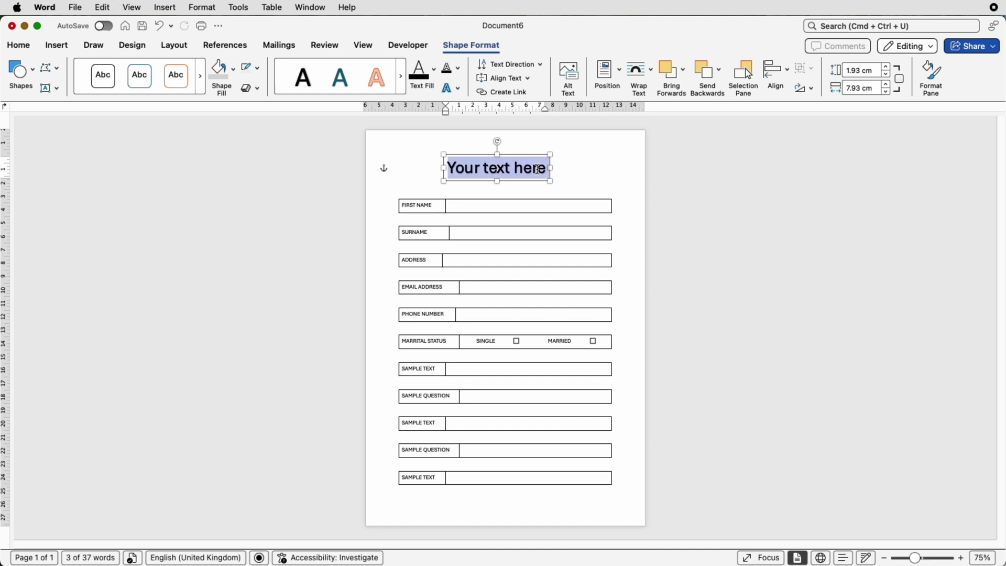
{"action": "type", "text": "SAMPLE"}
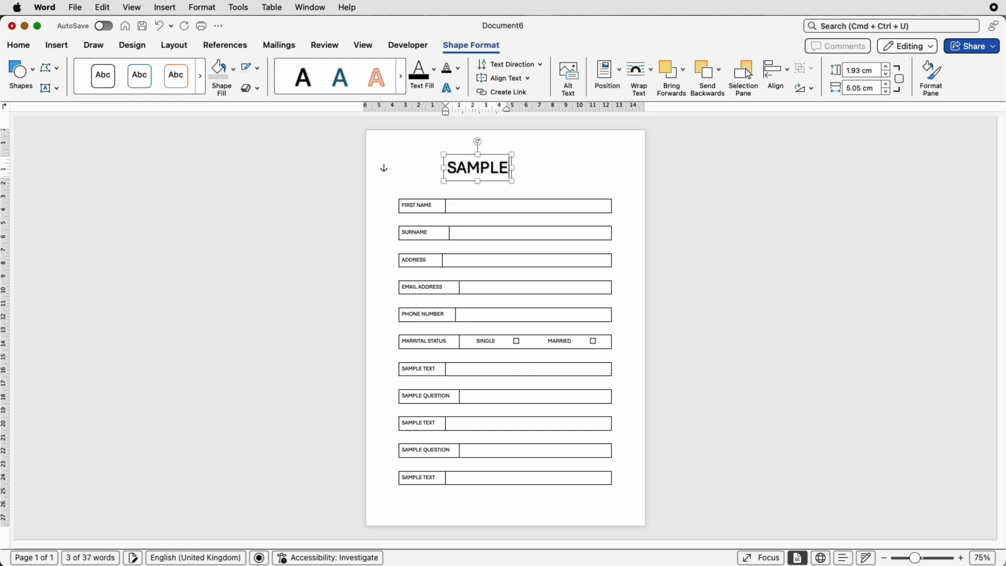
{"action": "type", "text": " FORM"}
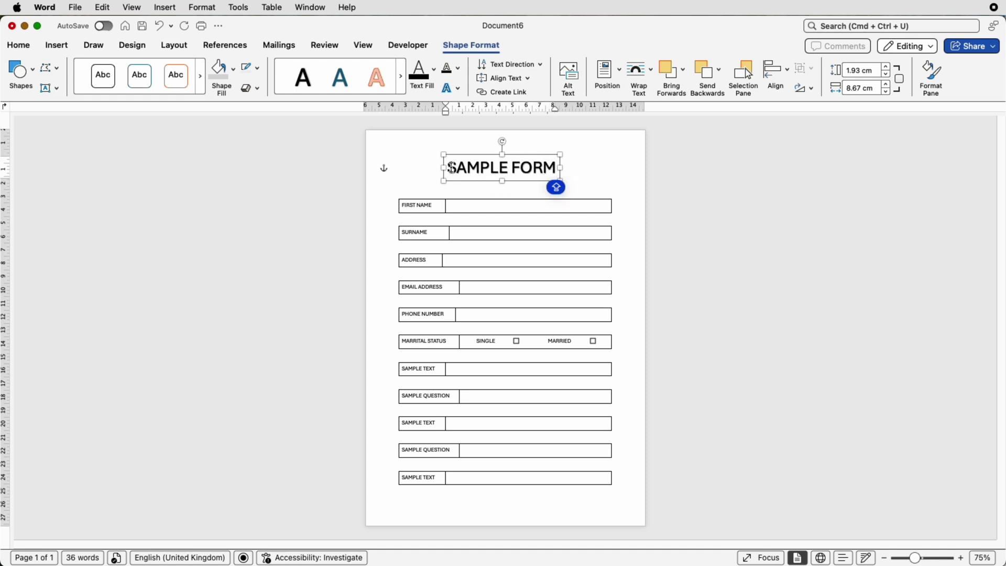
Open the Format Shape pane for the SAMPLE FORM title box.
{"action": "left_click", "coordinate": [580, 168]}
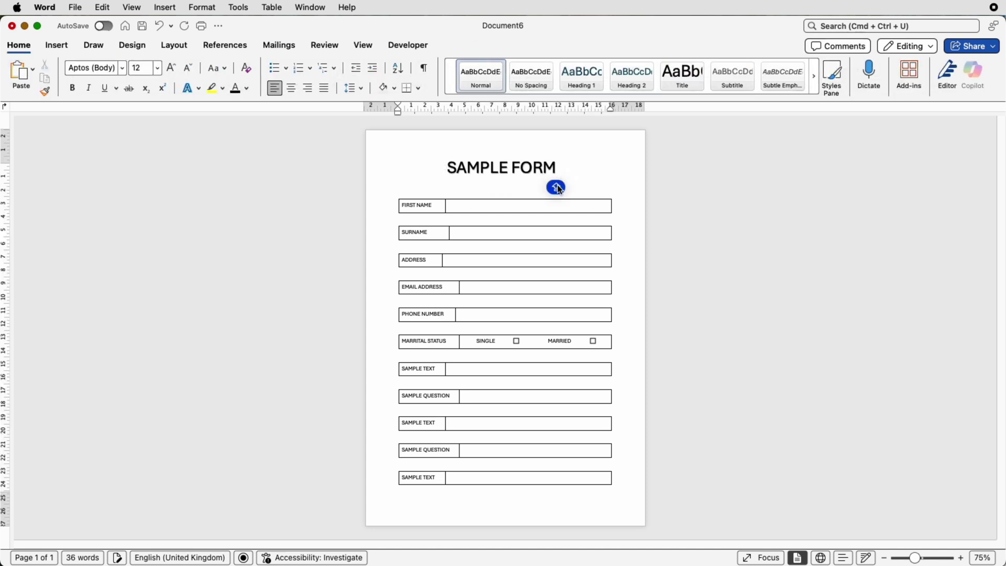
{"action": "left_click", "coordinate": [540, 170]}
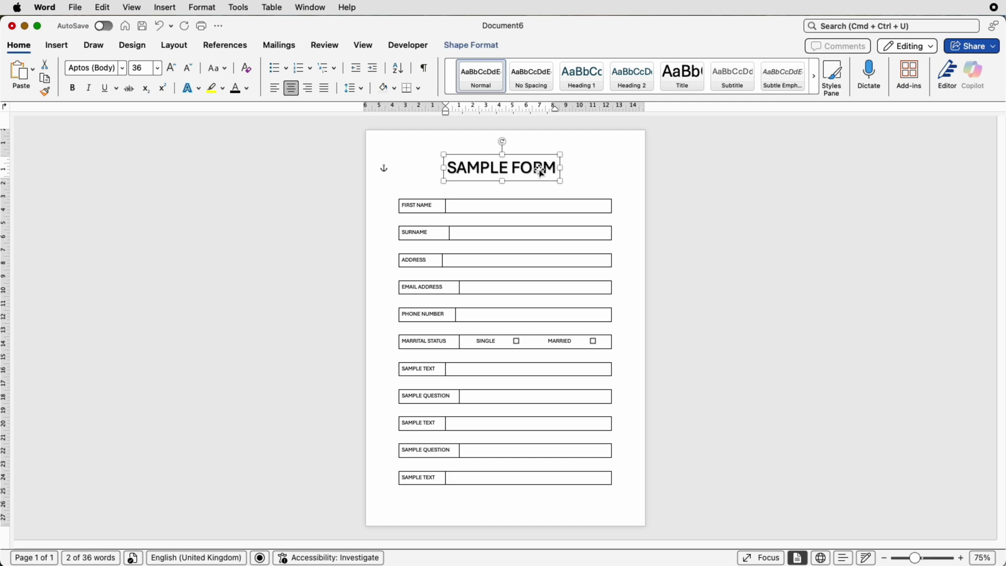
{"action": "left_click", "coordinate": [492, 49]}
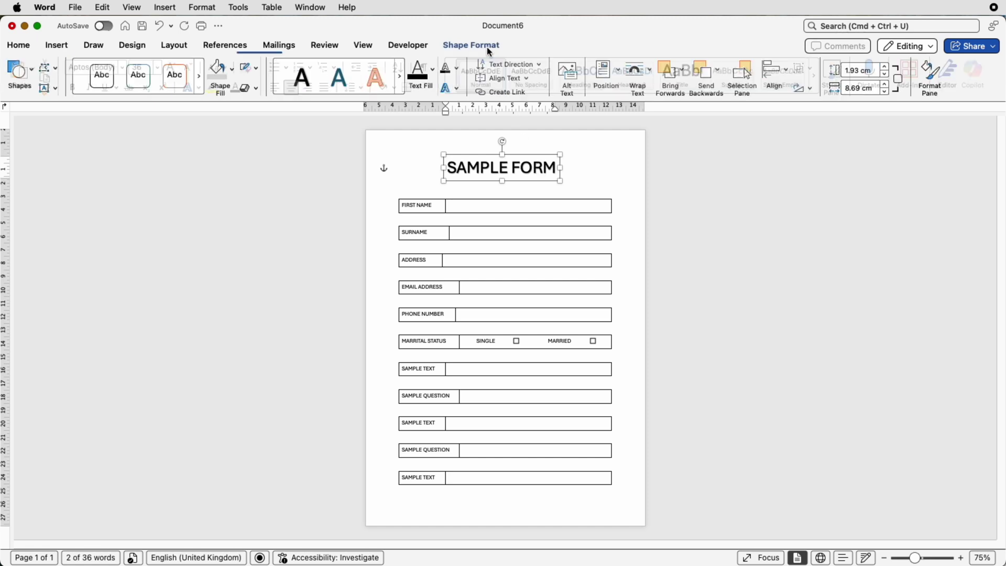
{"action": "left_click", "coordinate": [938, 77]}
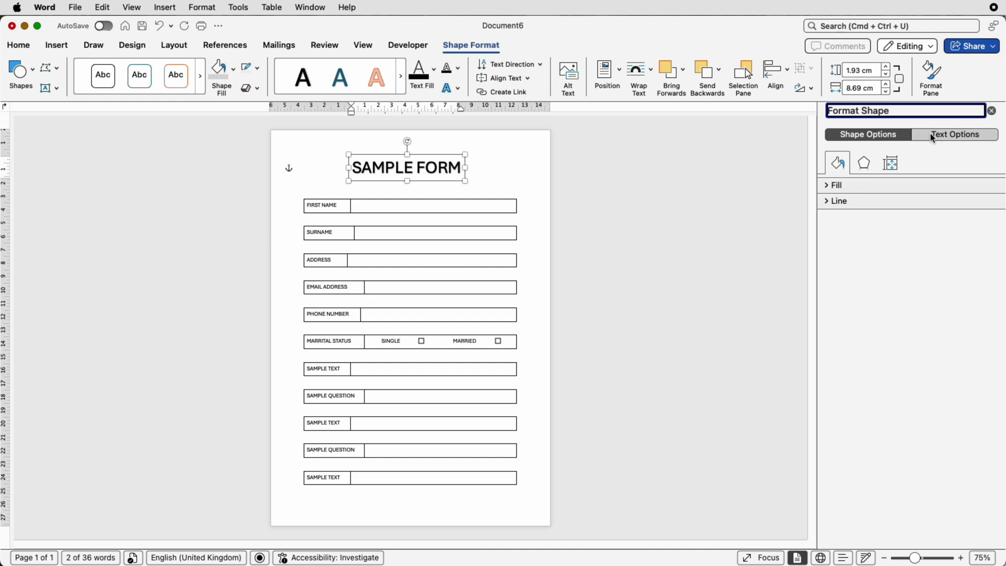
Set the title text's shadow preset to No Shadow.
{"action": "left_click", "coordinate": [933, 137]}
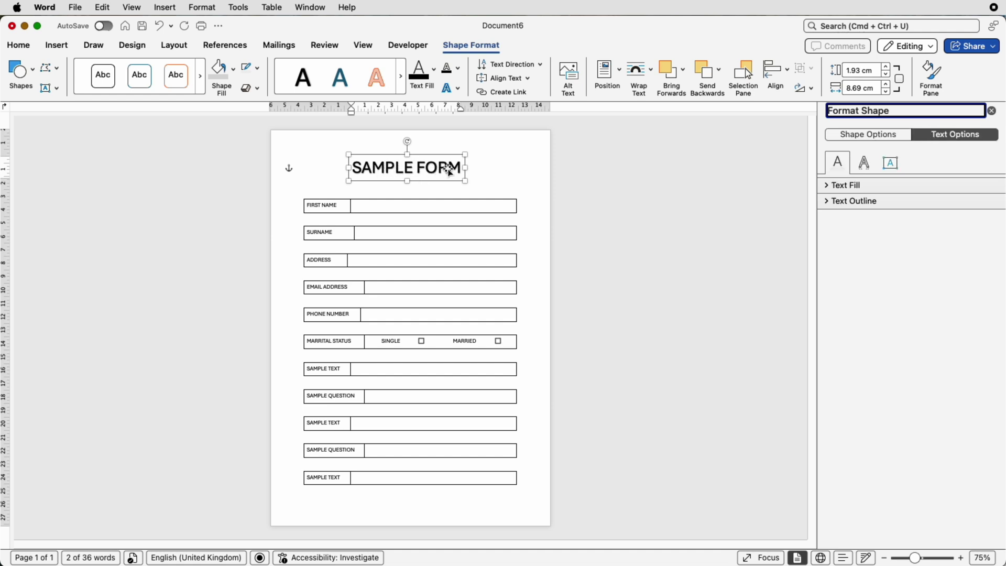
{"action": "left_click", "coordinate": [864, 164]}
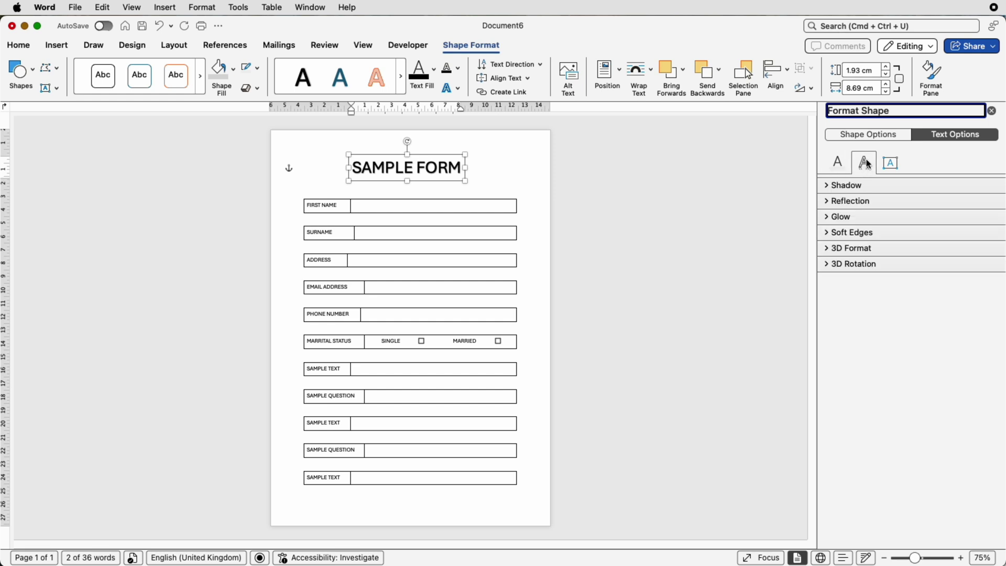
{"action": "left_click", "coordinate": [828, 186]}
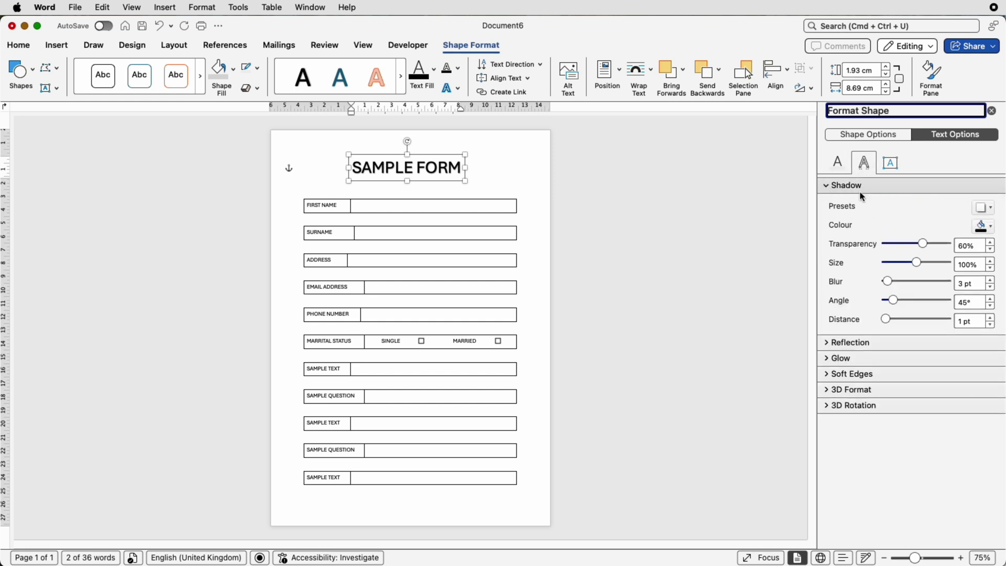
{"action": "left_click", "coordinate": [985, 208]}
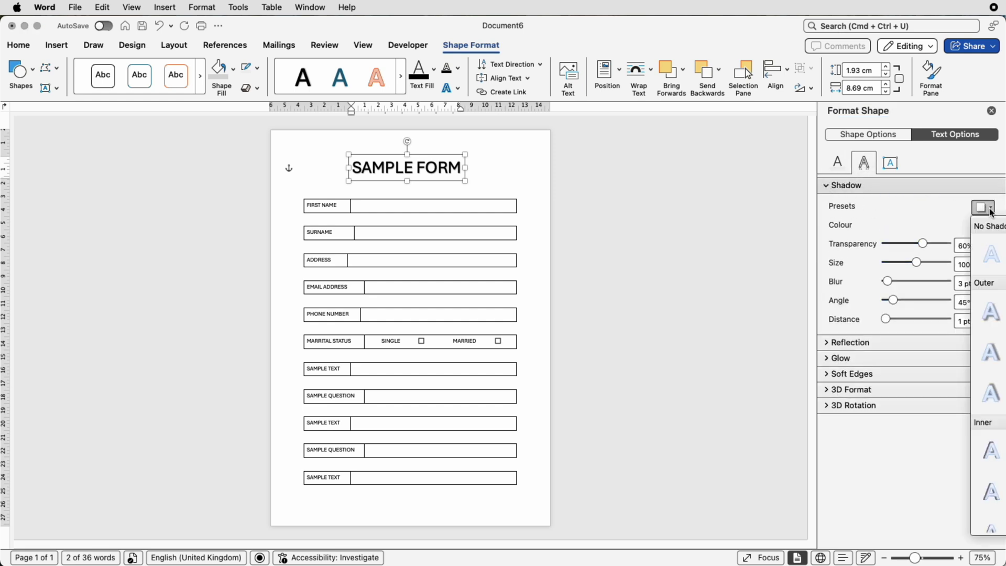
{"action": "left_click", "coordinate": [990, 257]}
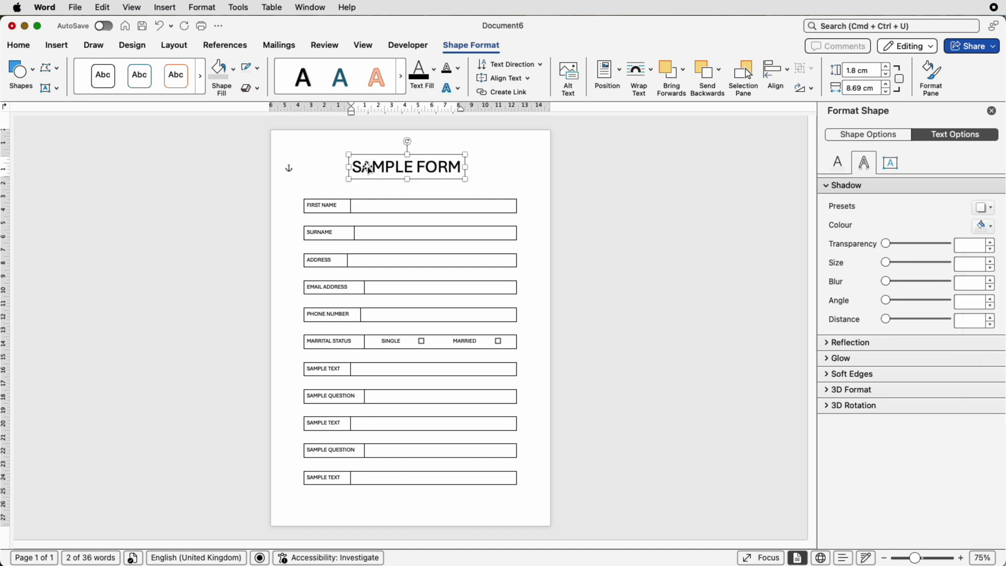
Make the title bold, enlarge it from 36 to 48 pt, and centre it horizontally.
{"action": "left_click", "coordinate": [23, 46]}
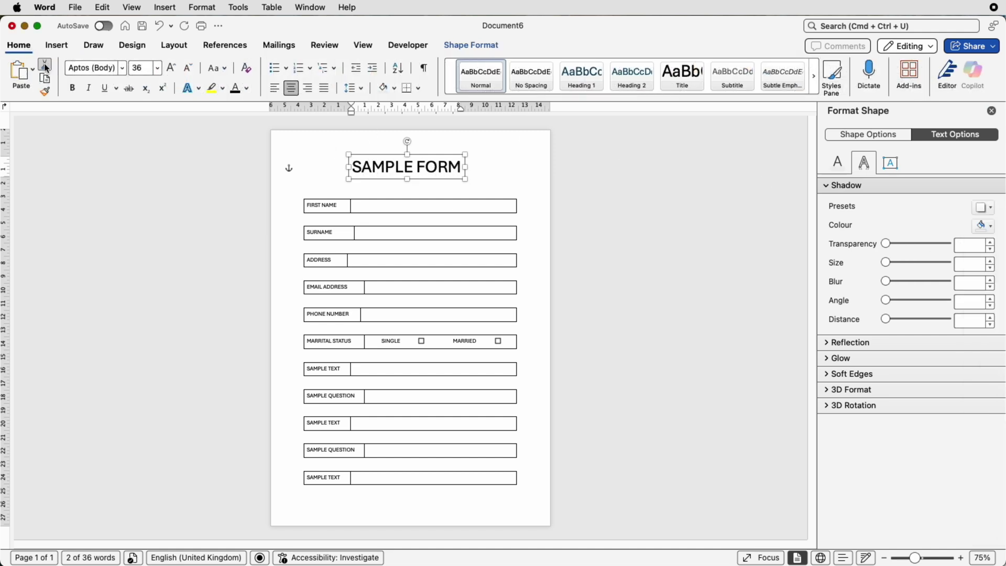
{"action": "left_click", "coordinate": [73, 90]}
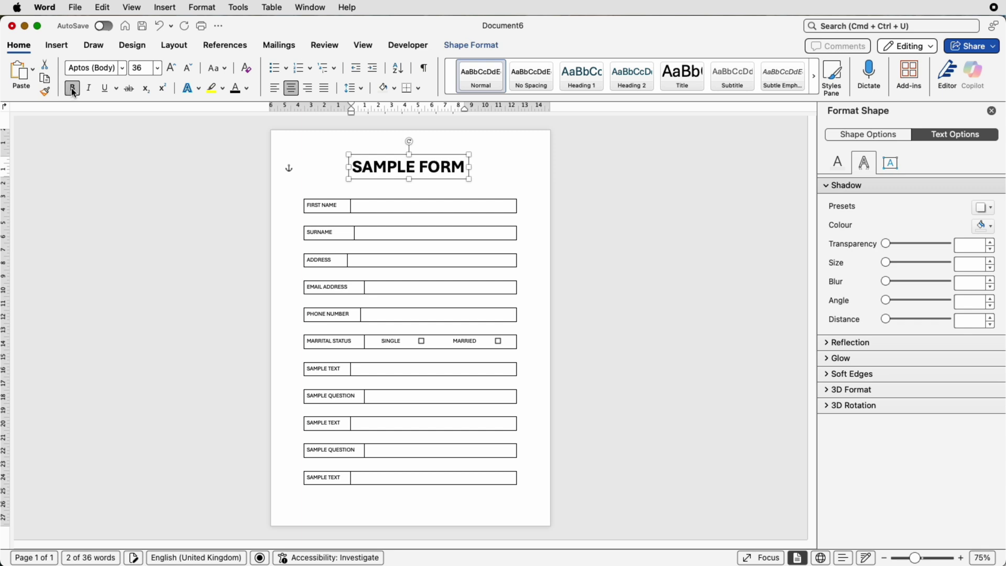
{"action": "left_click", "coordinate": [171, 68]}
{"action": "left_click", "coordinate": [457, 47]}
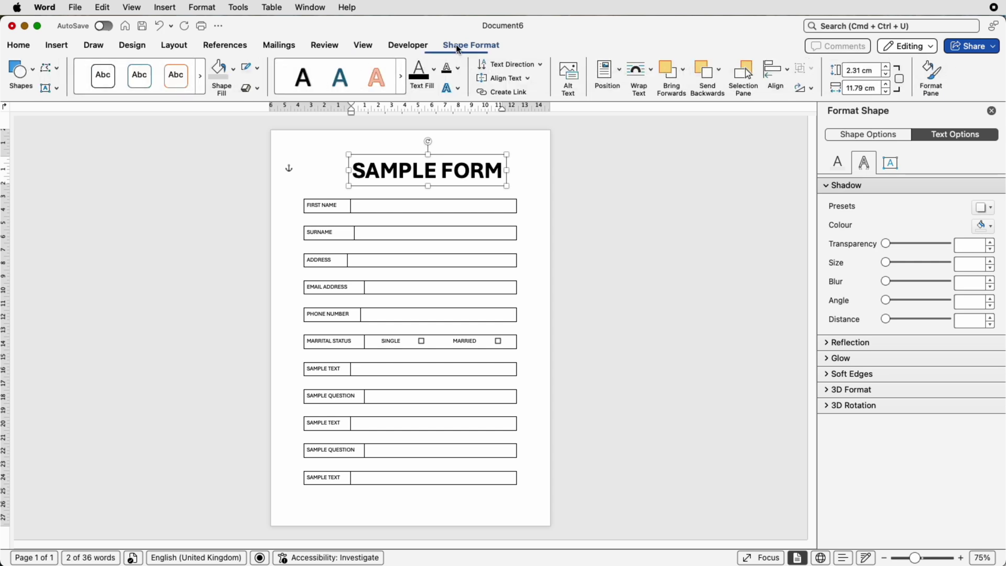
{"action": "left_click", "coordinate": [785, 75]}
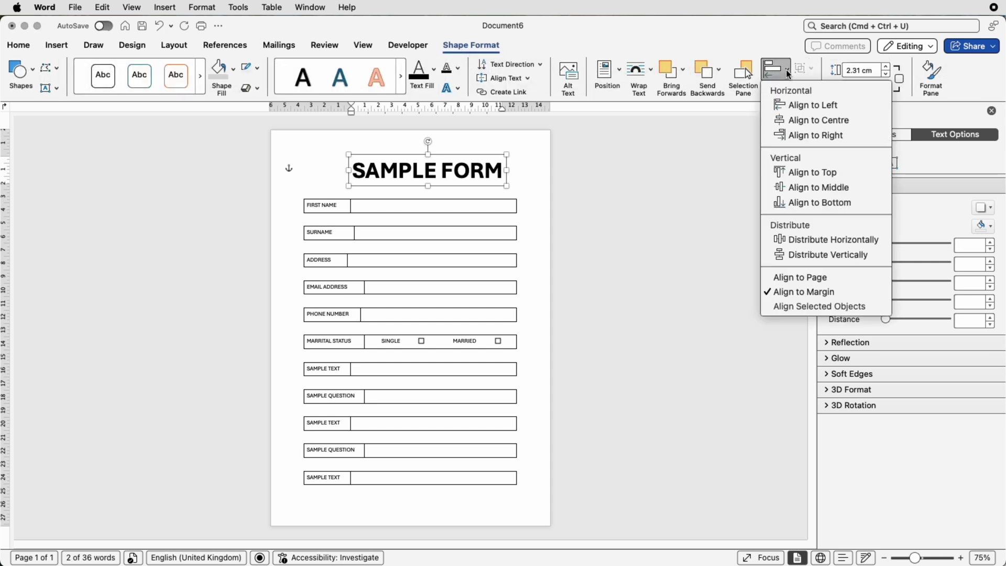
{"action": "left_click", "coordinate": [792, 121]}
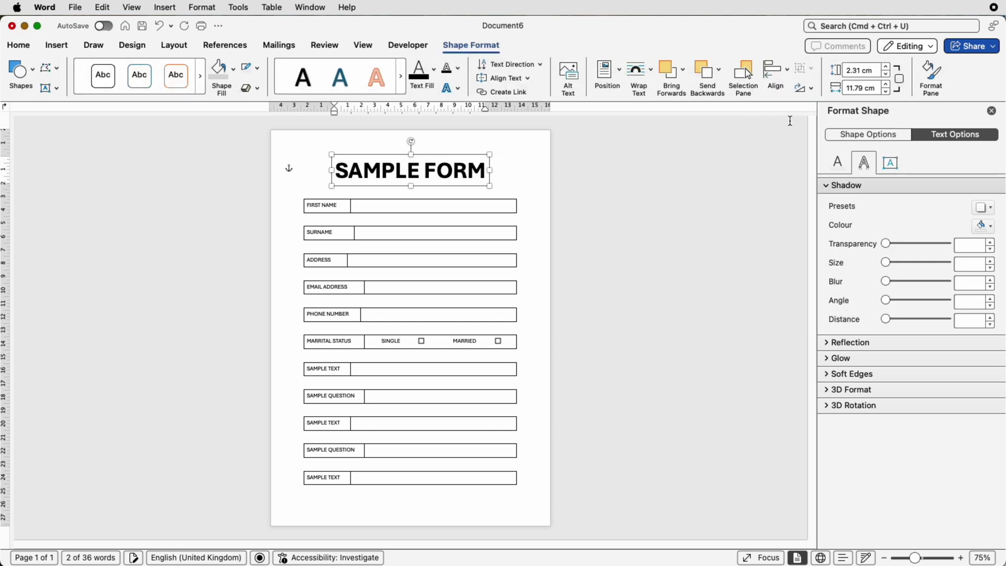
Colour the word FORM in the title blue.
{"action": "left_click_drag", "start_coordinate": [424, 170], "coordinate": [483, 178]}
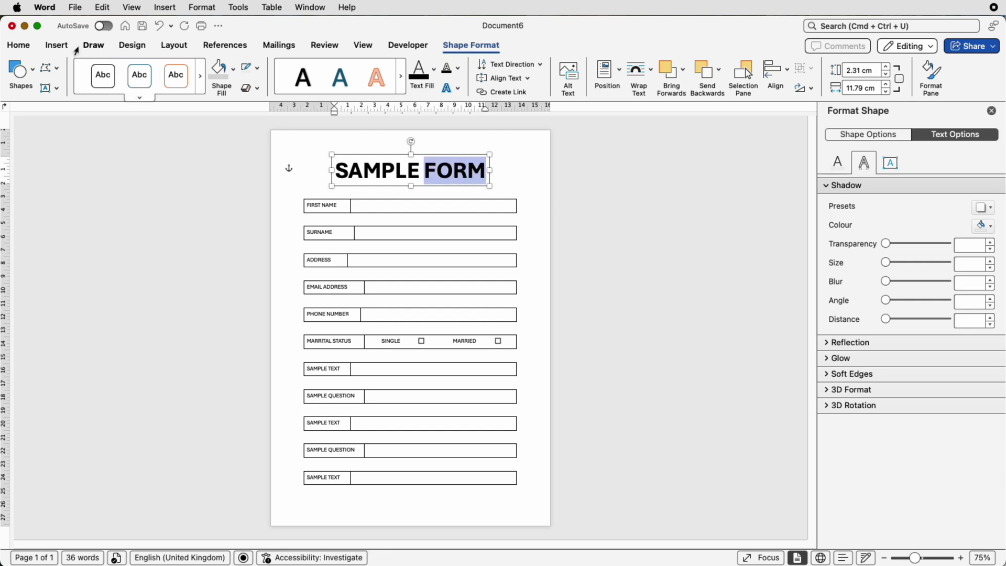
{"action": "left_click", "coordinate": [23, 47]}
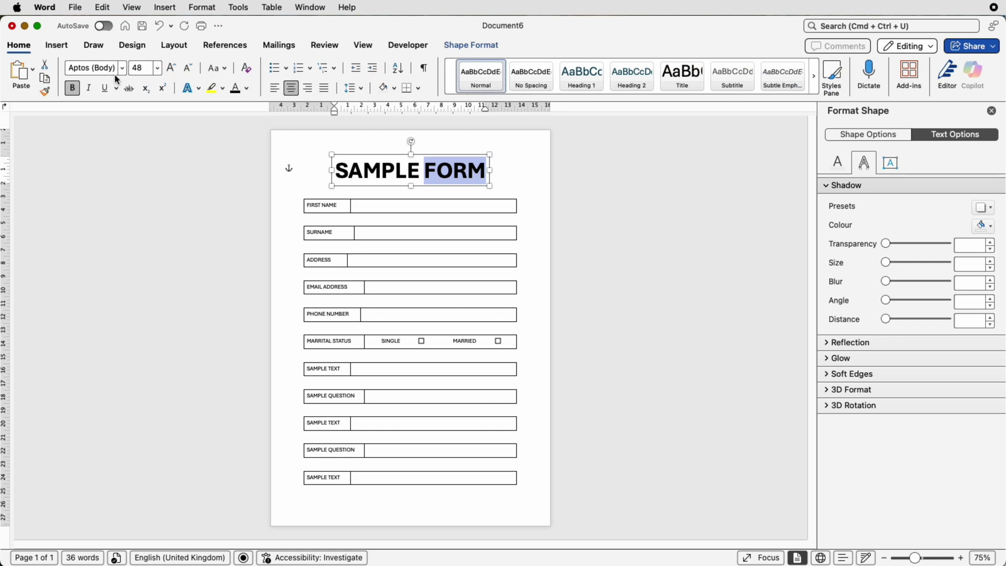
{"action": "left_click", "coordinate": [248, 88]}
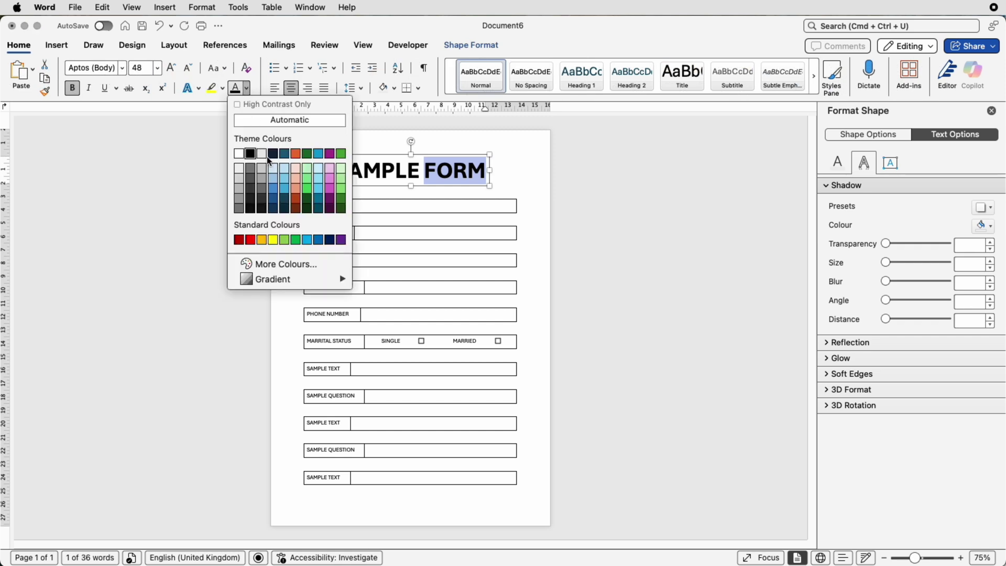
{"action": "left_click", "coordinate": [274, 200]}
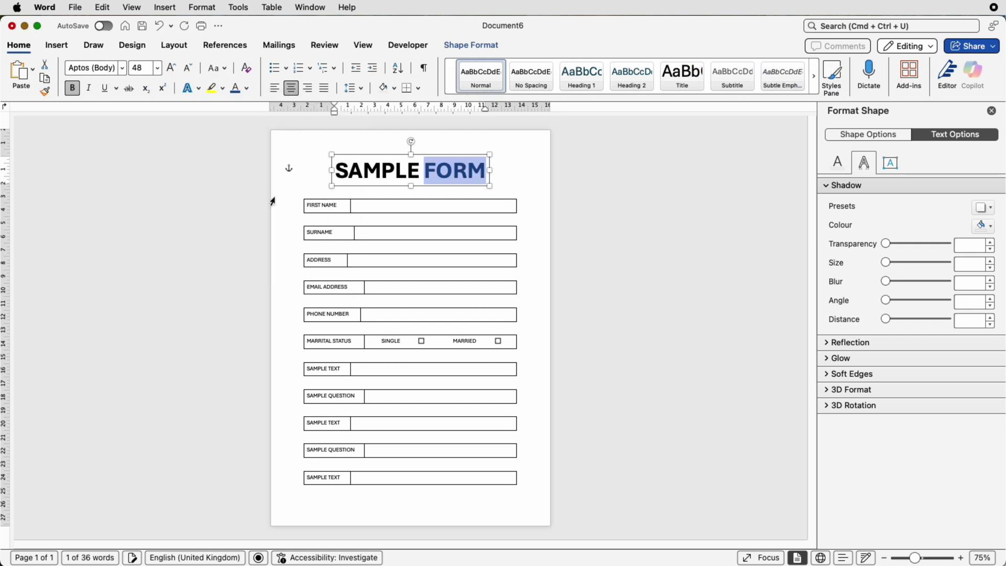
{"action": "left_click", "coordinate": [512, 178]}
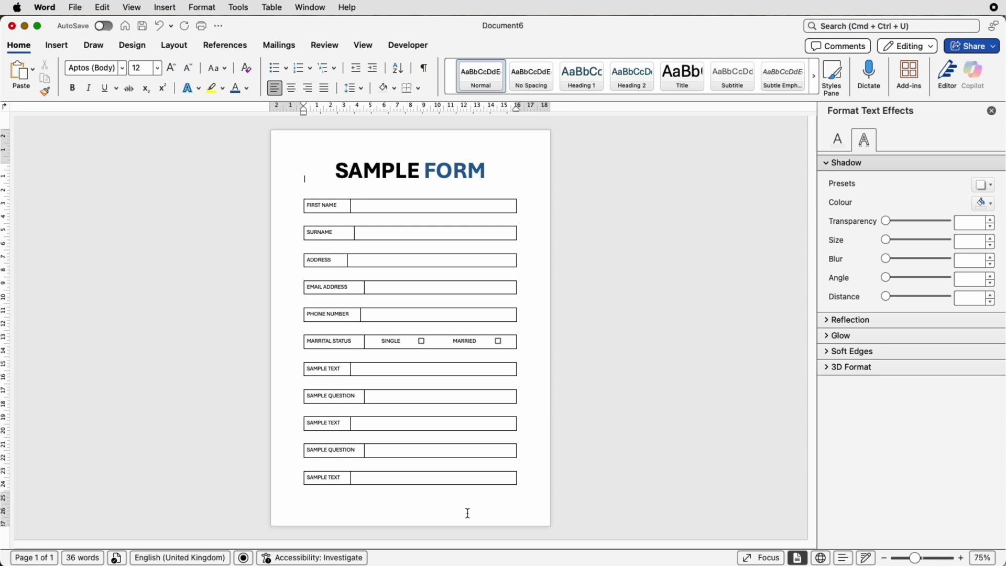
Type 'Sample Form 101' in the page footer and go back to the page body.
{"action": "double_click", "coordinate": [315, 512]}
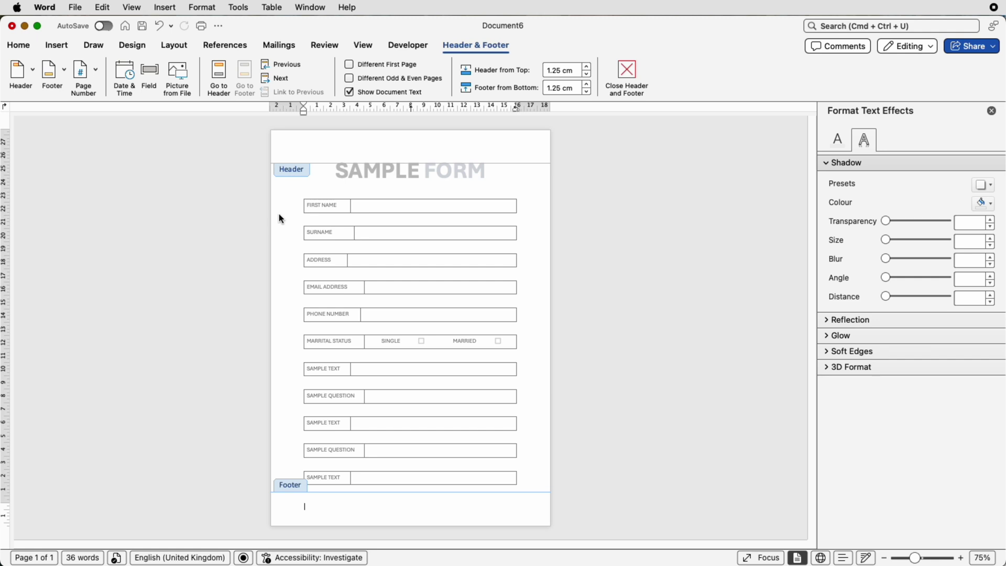
{"action": "scroll", "coordinate": [295, 177], "scroll_direction": "down", "scroll_amount": 1}
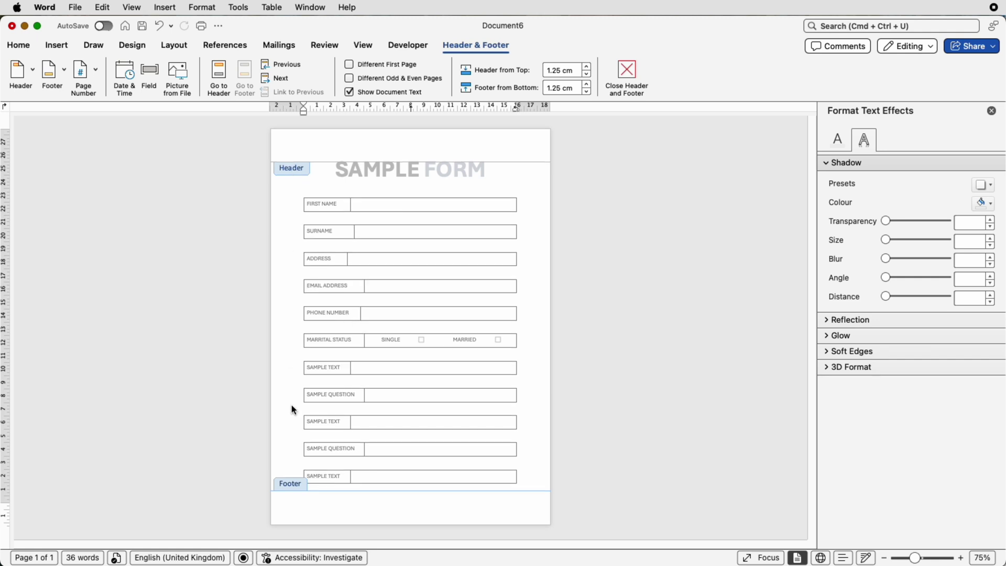
{"action": "type", "text": "Sample Form 101"}
{"action": "double_click", "coordinate": [287, 358]}
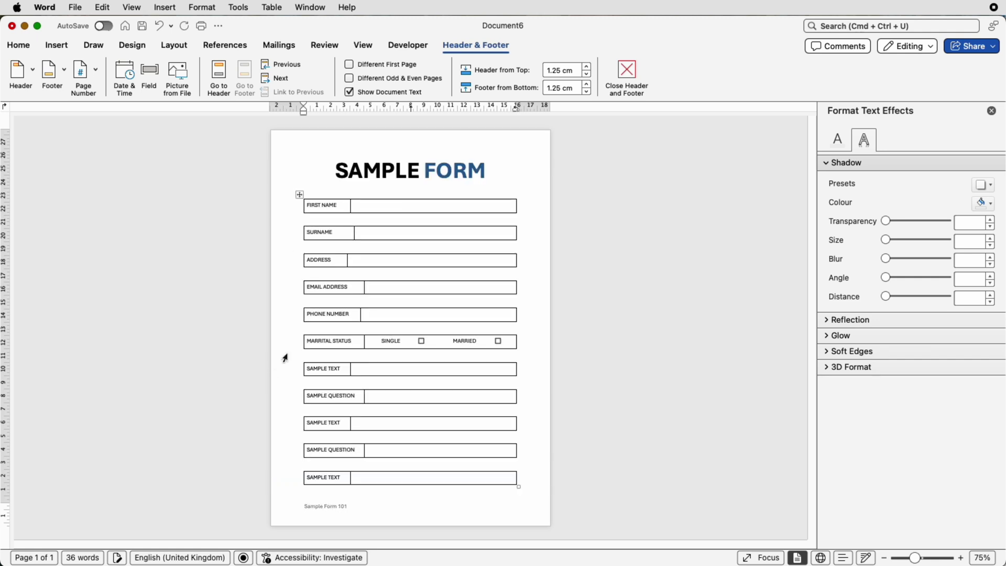
{"action": "left_click", "coordinate": [538, 363]}
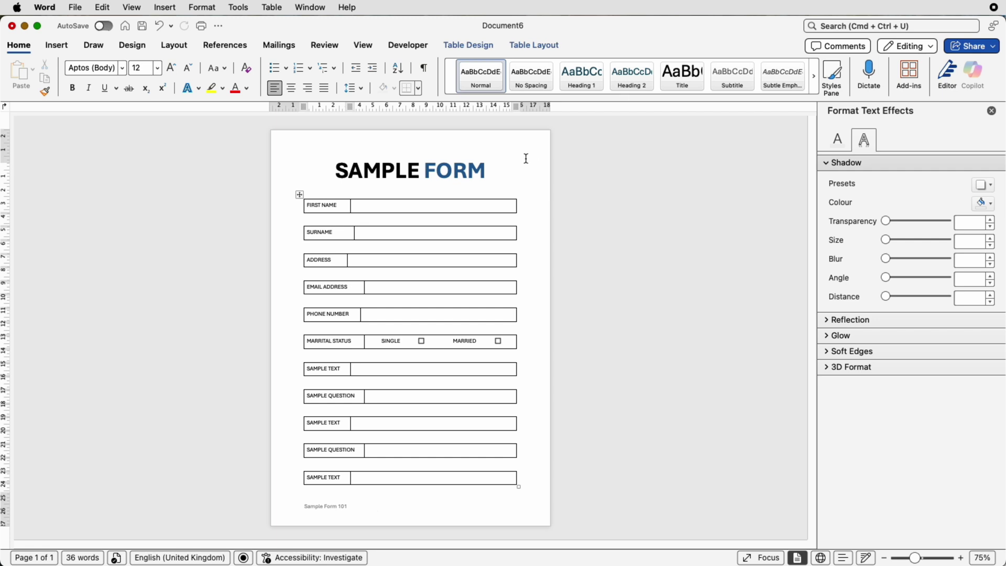
Protect the document as a fillable form with Developer > Protect Form, closing the effects pane.
{"action": "left_click", "coordinate": [412, 49]}
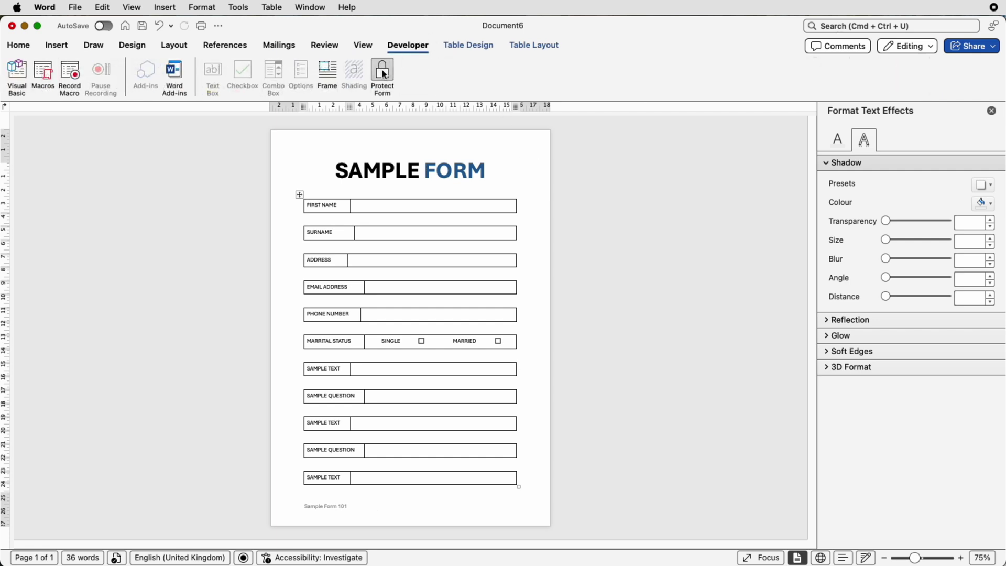
{"action": "left_click", "coordinate": [383, 74]}
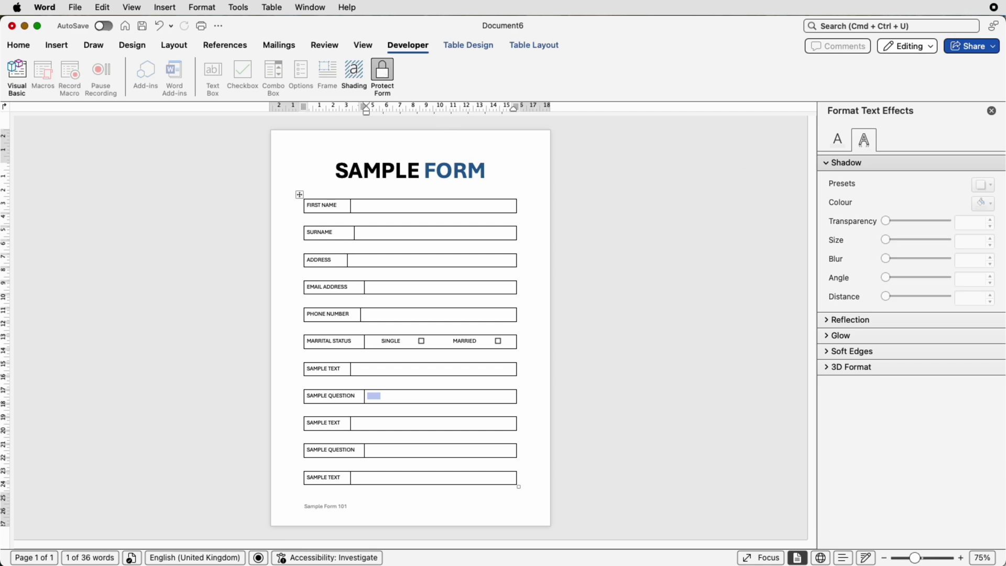
{"action": "left_click", "coordinate": [991, 110]}
Test the form by moving through the Address and Surname fields and ticking Single.
{"action": "left_click", "coordinate": [414, 263]}
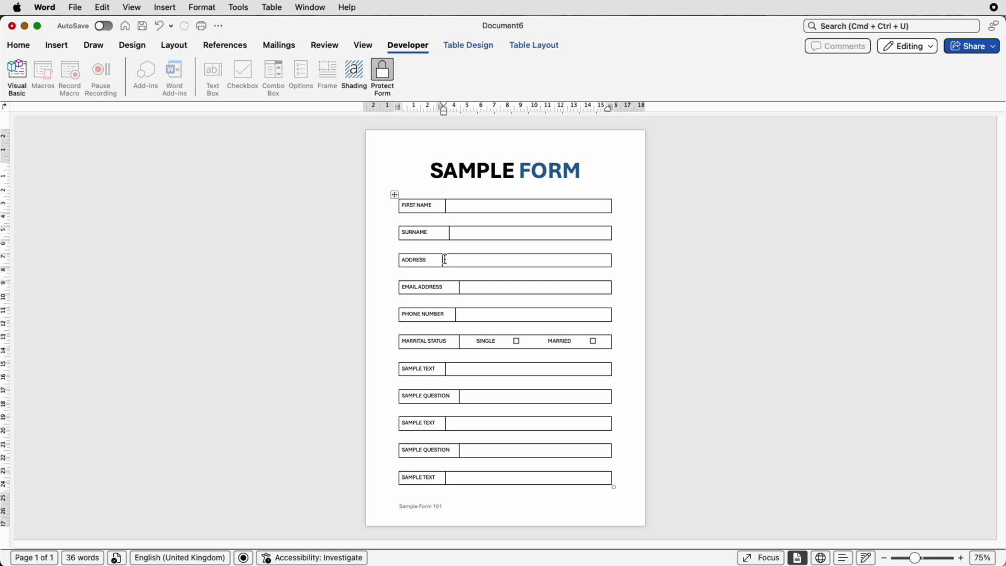
{"action": "left_click", "coordinate": [417, 236]}
{"action": "left_click", "coordinate": [517, 343]}
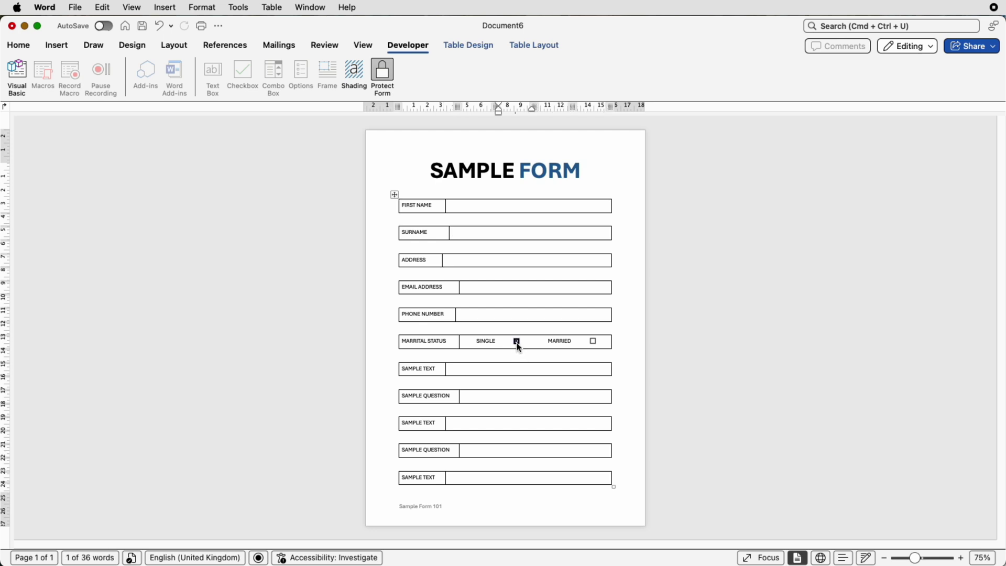